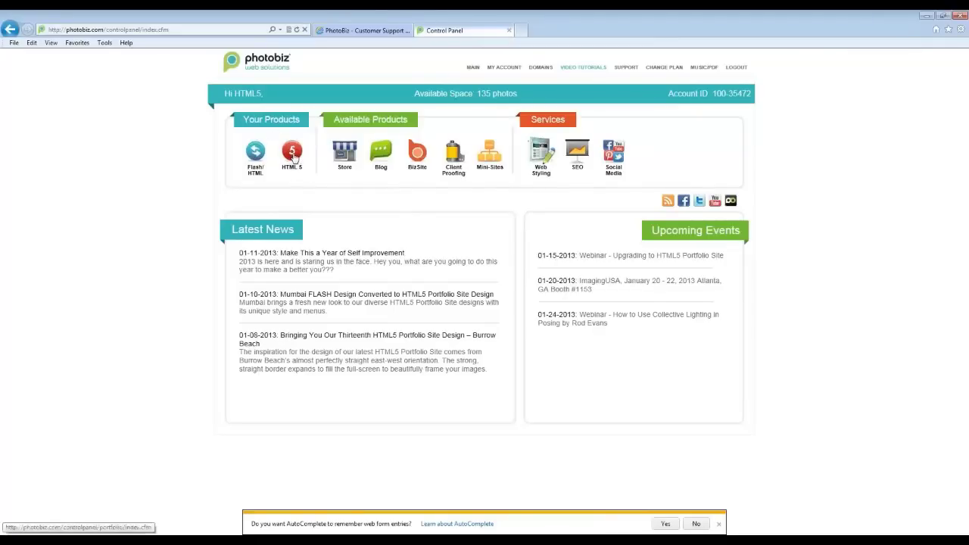
Step: Open the HTML5 portfolio control panel and switch the current site to html5webinardemo5.photobiz.com
click(294, 155)
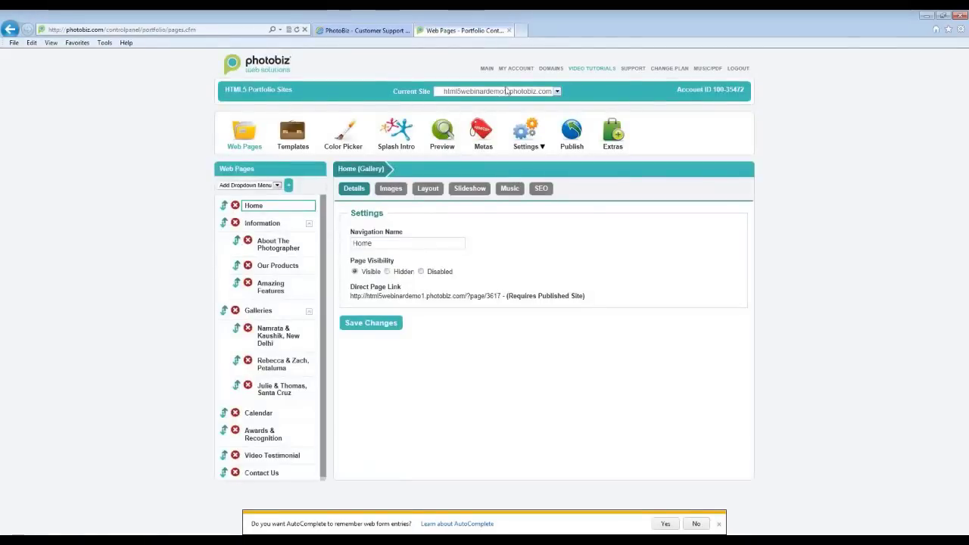
click(501, 91)
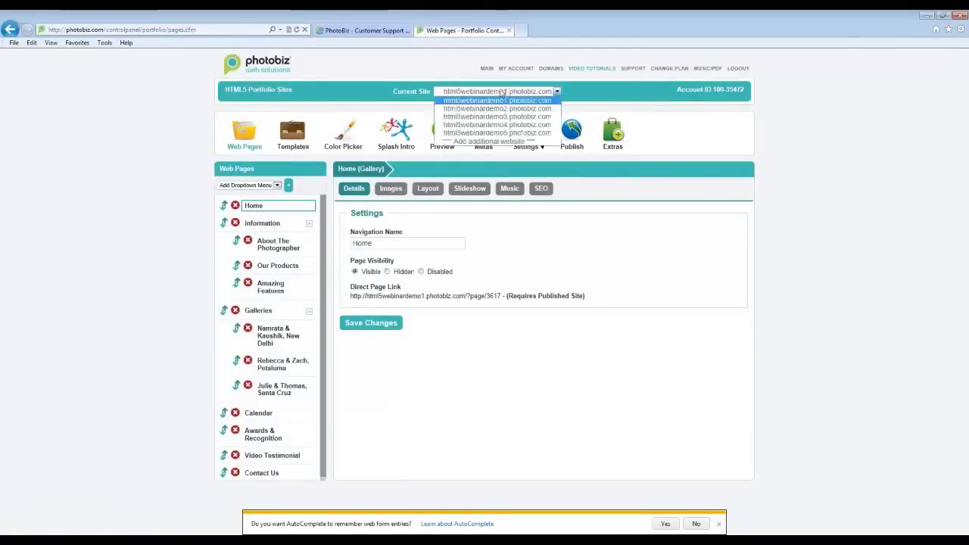
click(497, 133)
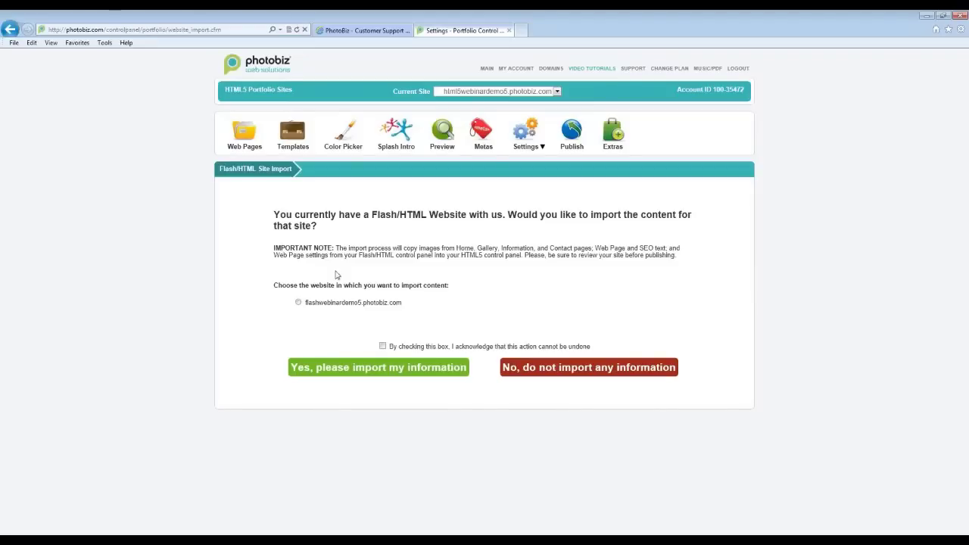
click(383, 347)
click(486, 70)
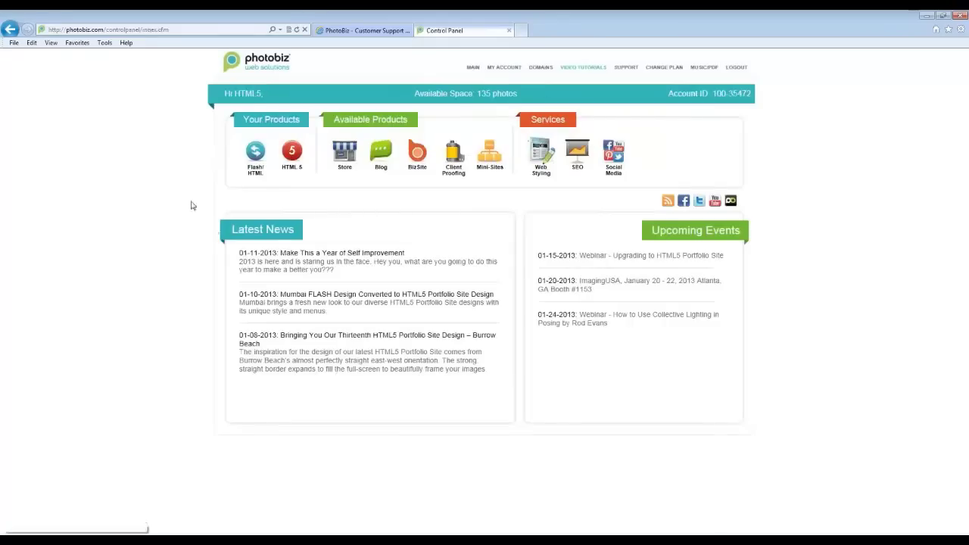
click(258, 154)
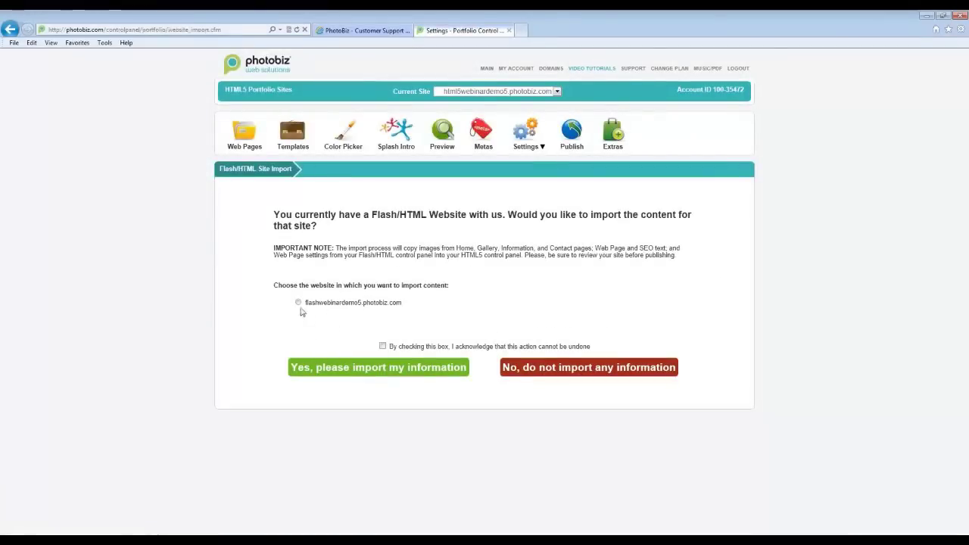
Step: Import the content of flashwebinardemo5.photobiz.com into the HTML5 site, acknowledging that the action cannot be undone
click(298, 303)
click(383, 346)
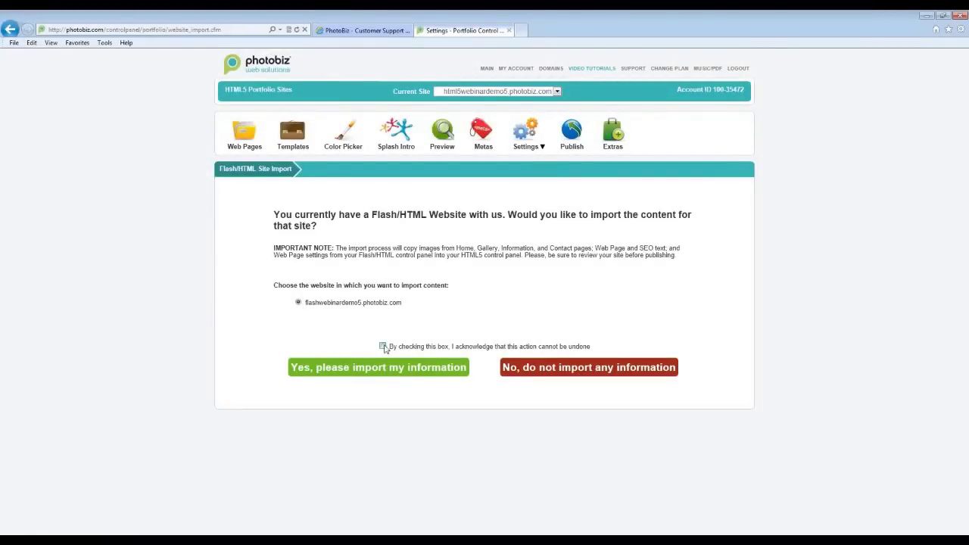
click(351, 371)
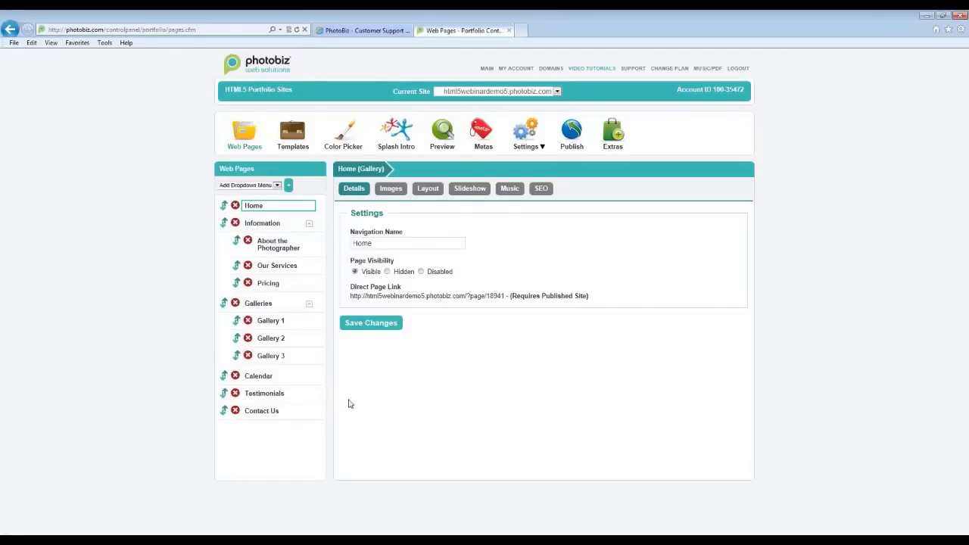
Step: Look through the imported images on the Home page and in Gallery 2
click(388, 193)
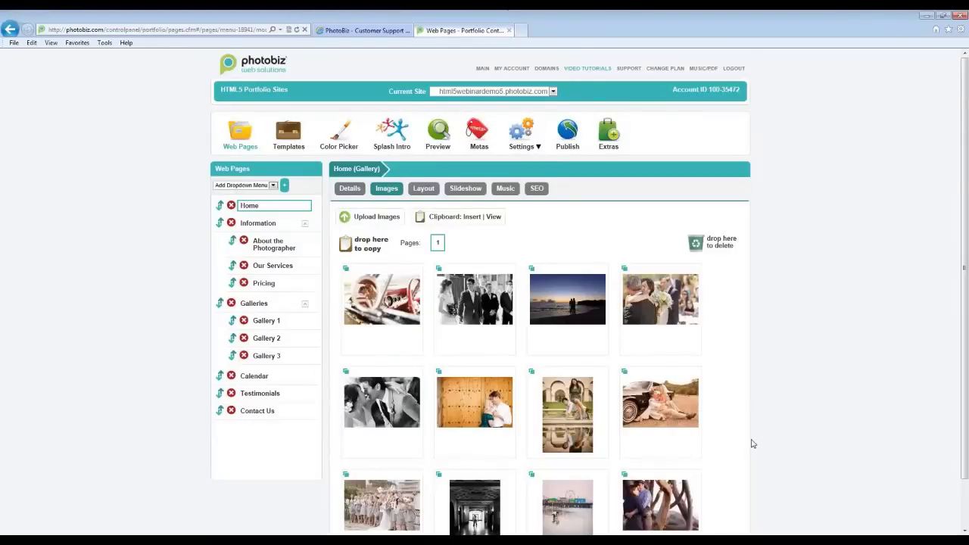
scroll(753, 443, down, 2)
scroll(753, 443, up, 2)
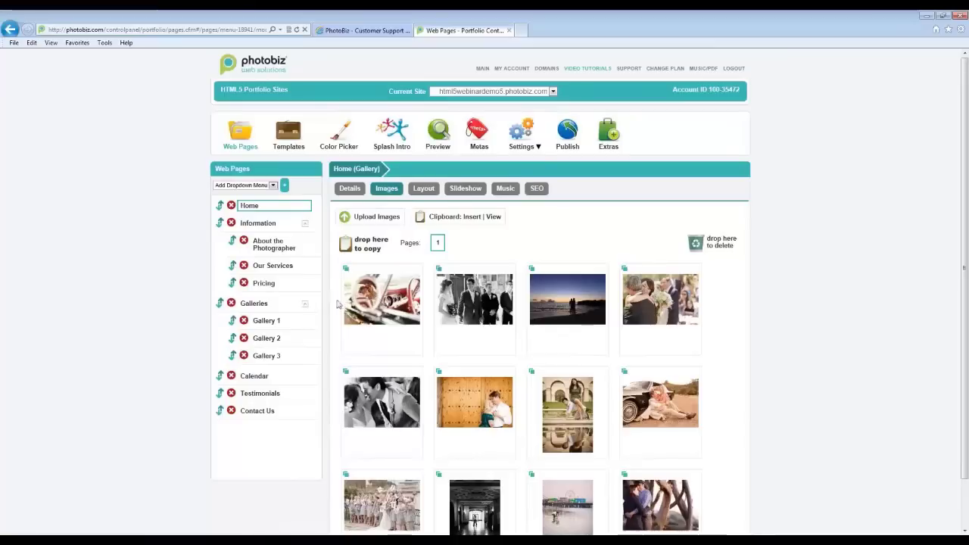
click(269, 338)
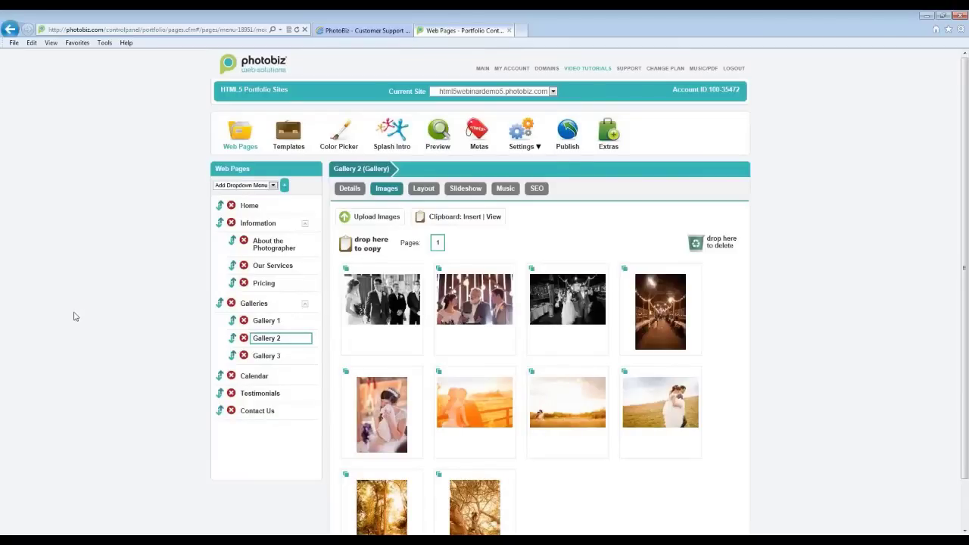
Step: Return to the Home page, check which page types can be added, and view the page's images
click(247, 207)
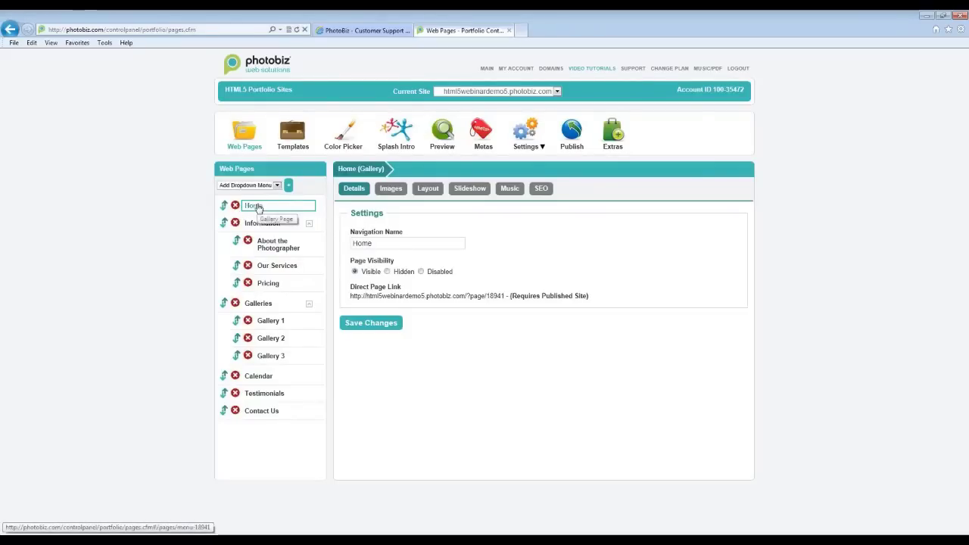
click(277, 185)
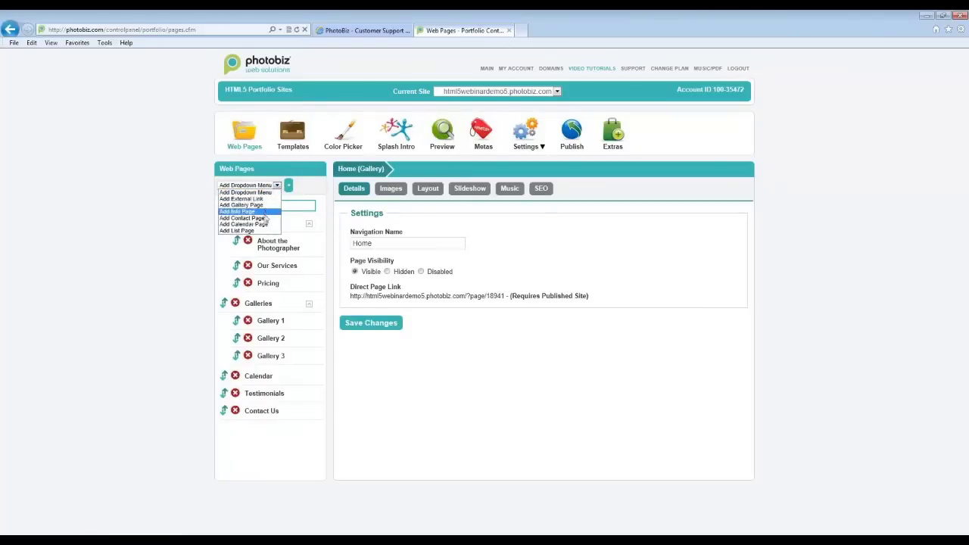
click(199, 215)
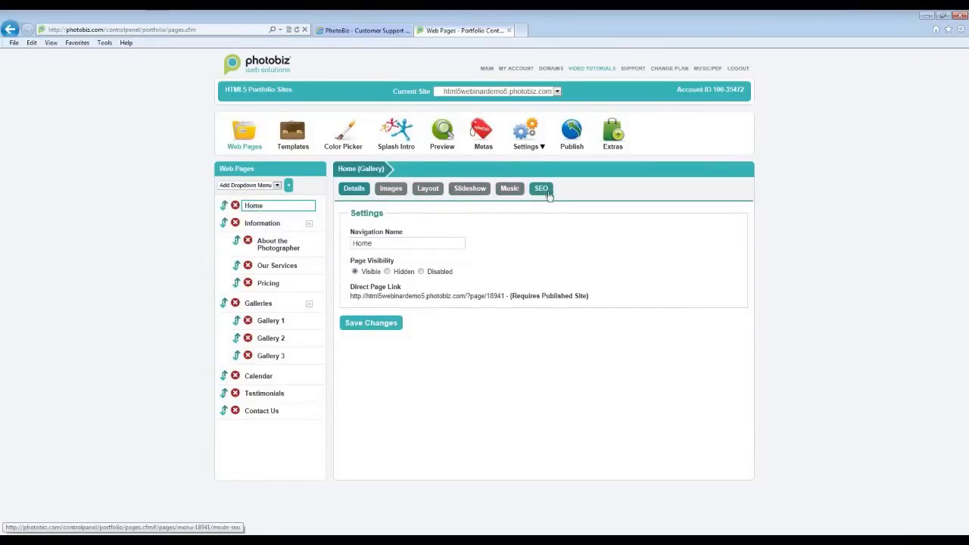
click(402, 195)
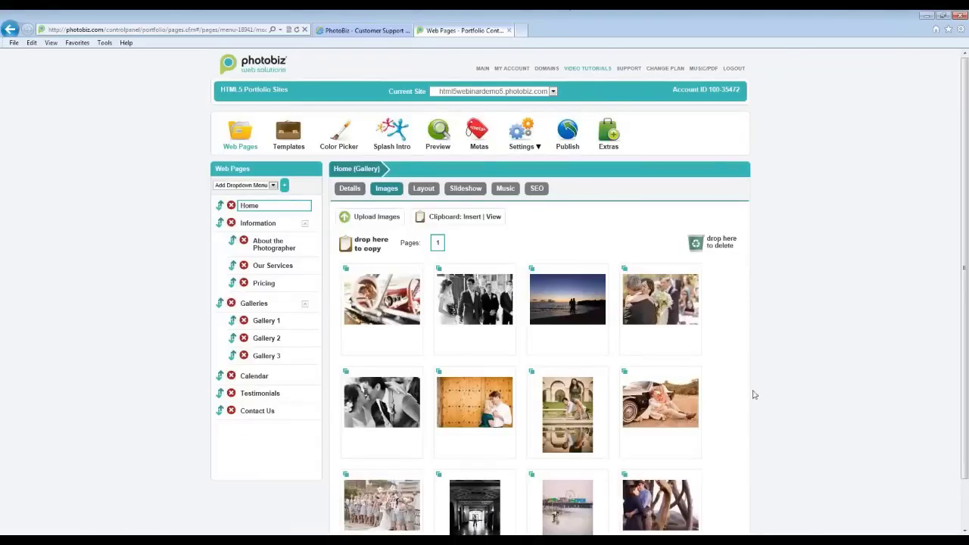
Step: View the Home page's layout options and preview the site, returning to the control panel
click(425, 189)
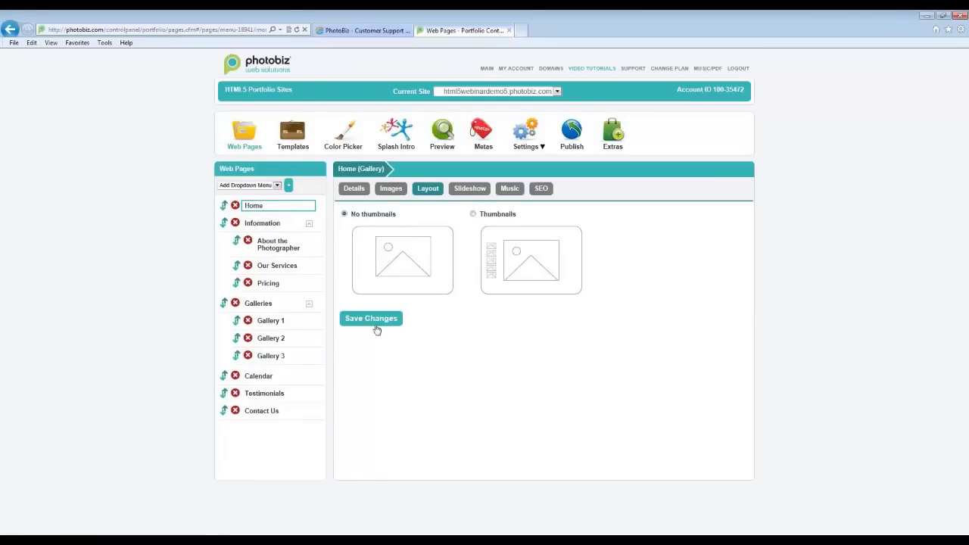
click(445, 140)
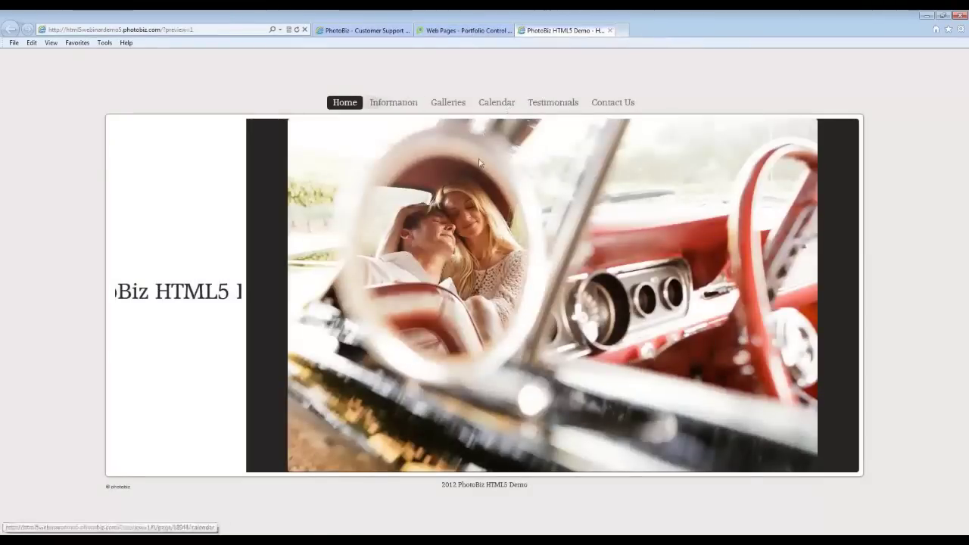
click(446, 33)
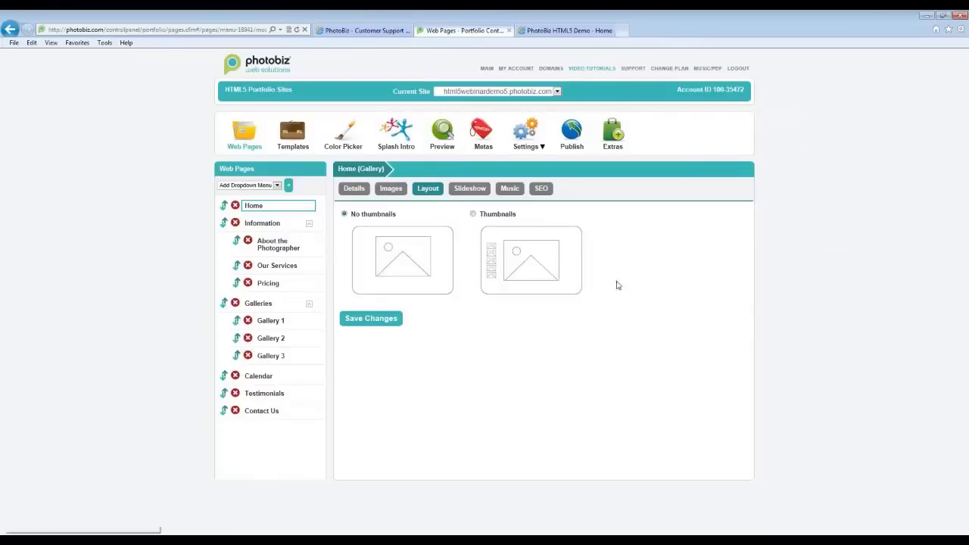
Step: Set the Home page's layout to Thumbnails, save the change, and reload the site preview to check it
click(473, 215)
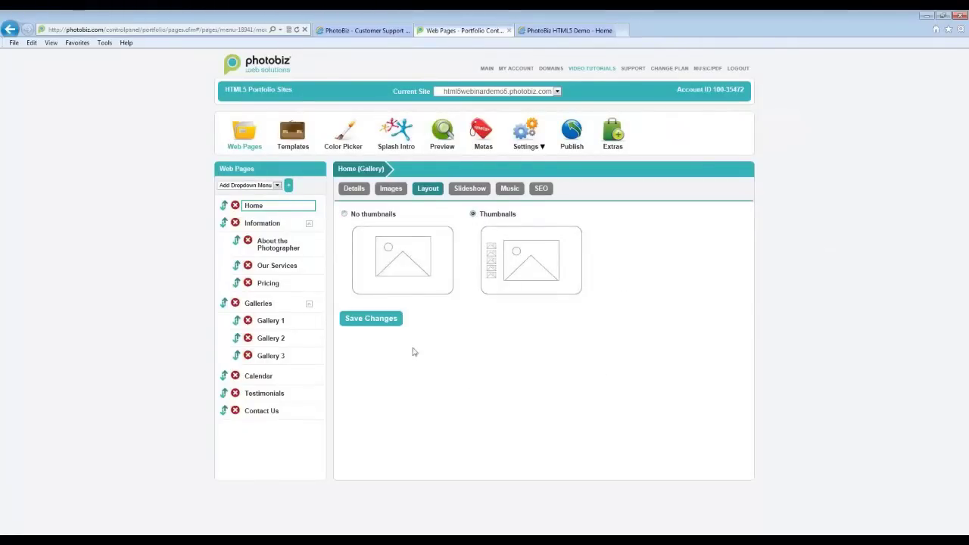
click(372, 322)
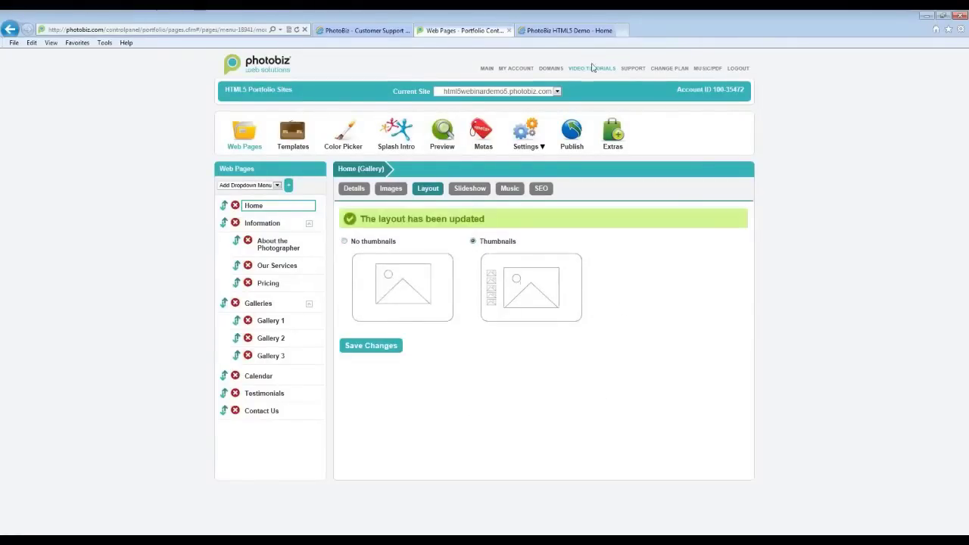
click(564, 31)
click(177, 32)
key(Return)
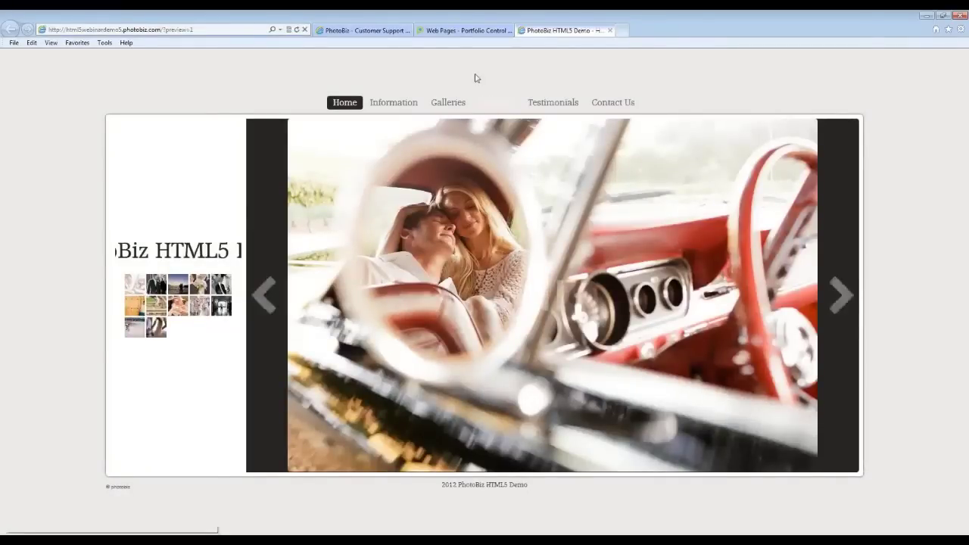
Step: Return to the control panel and examine the Home page's slideshow transition types and speed options
click(463, 31)
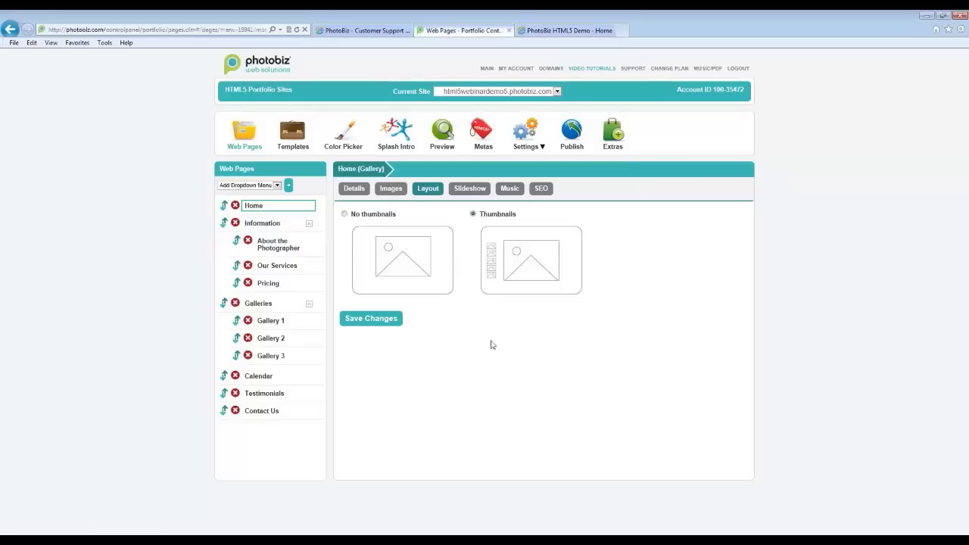
click(470, 189)
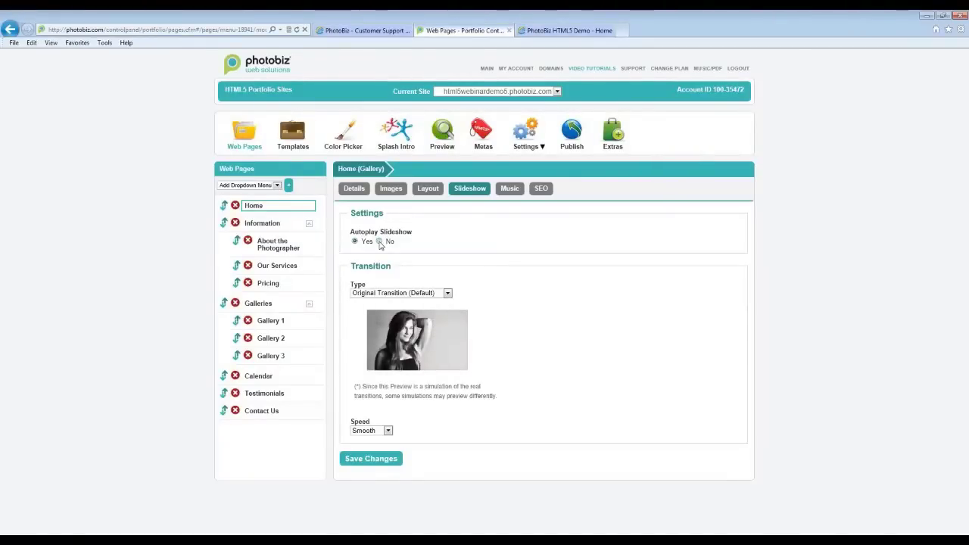
click(447, 293)
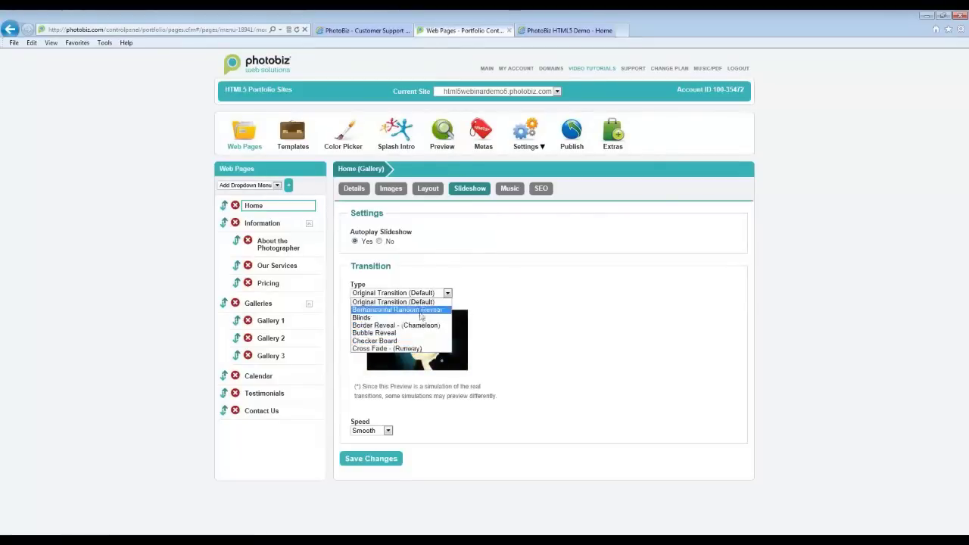
click(651, 418)
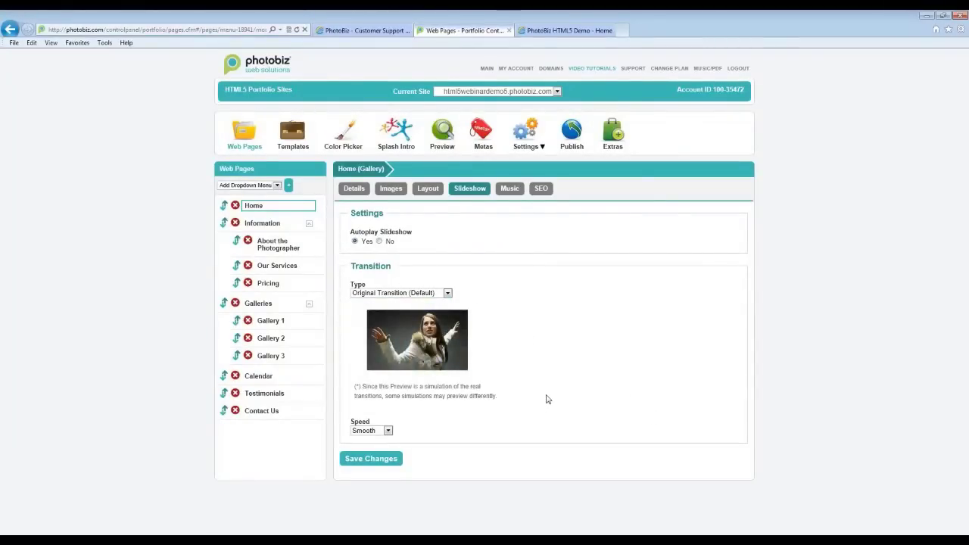
click(389, 431)
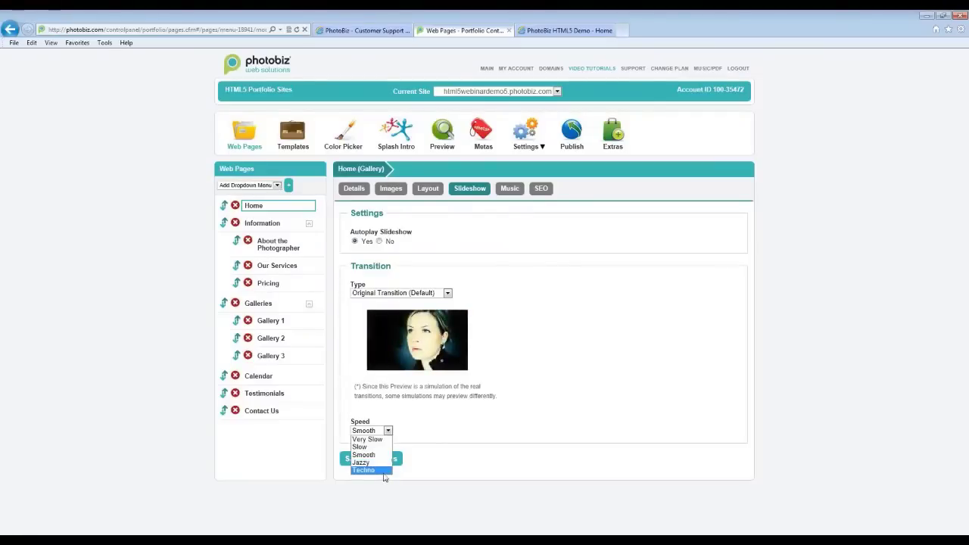
click(429, 460)
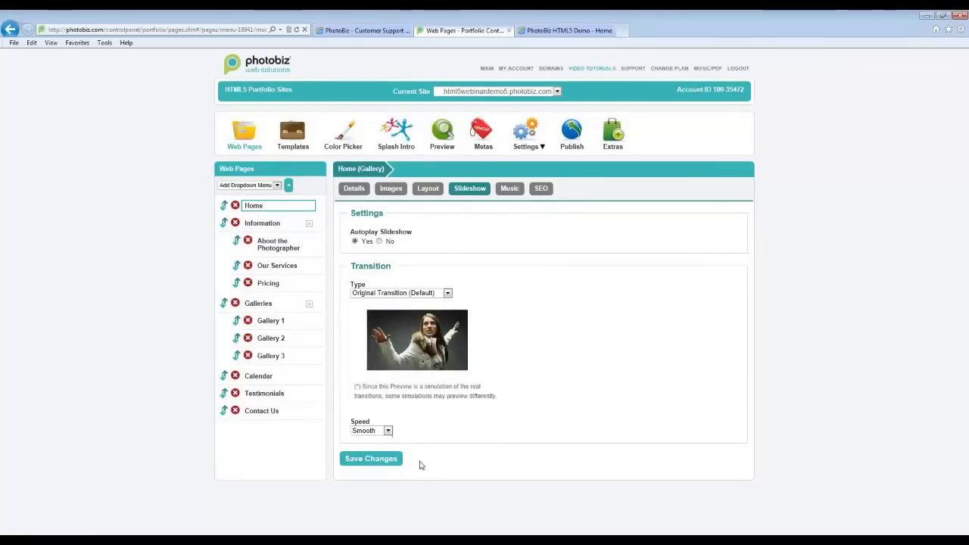
Step: Examine the music tracks available for the Home page's first selection and view the page's SEO fields
click(510, 188)
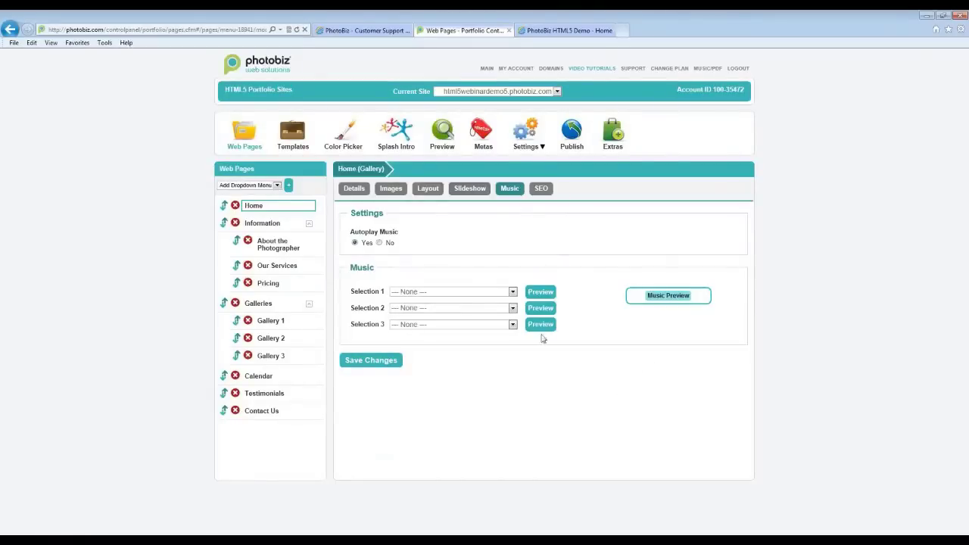
click(513, 292)
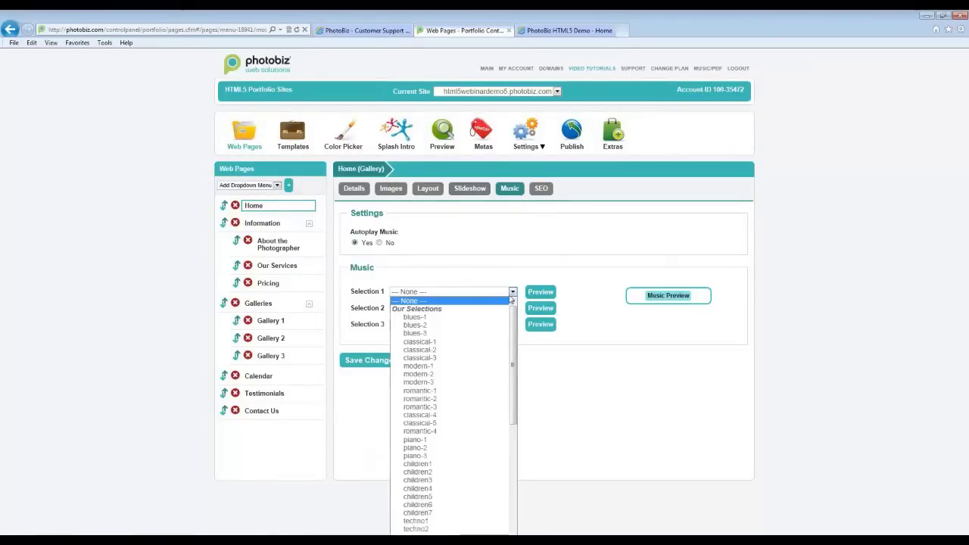
scroll(485, 439, down, 9)
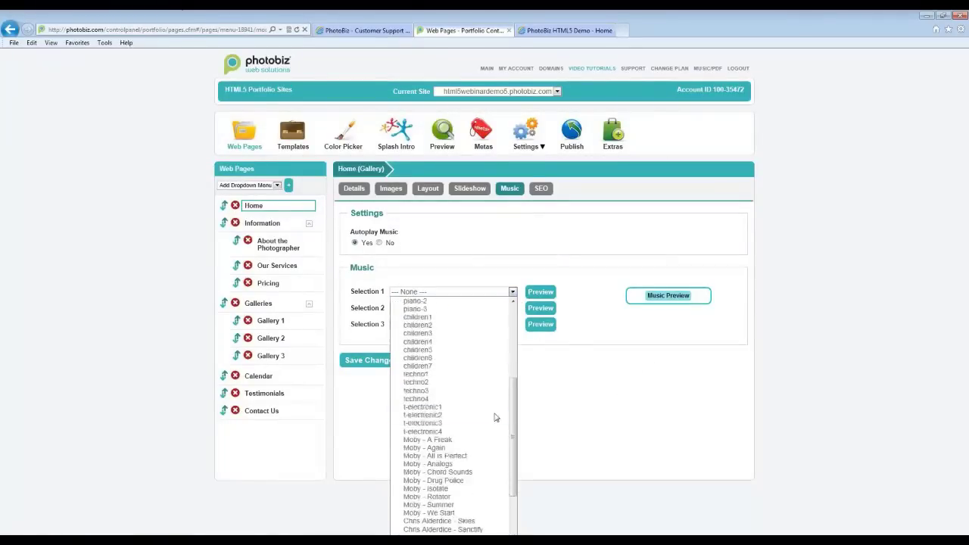
scroll(474, 454, up, 10)
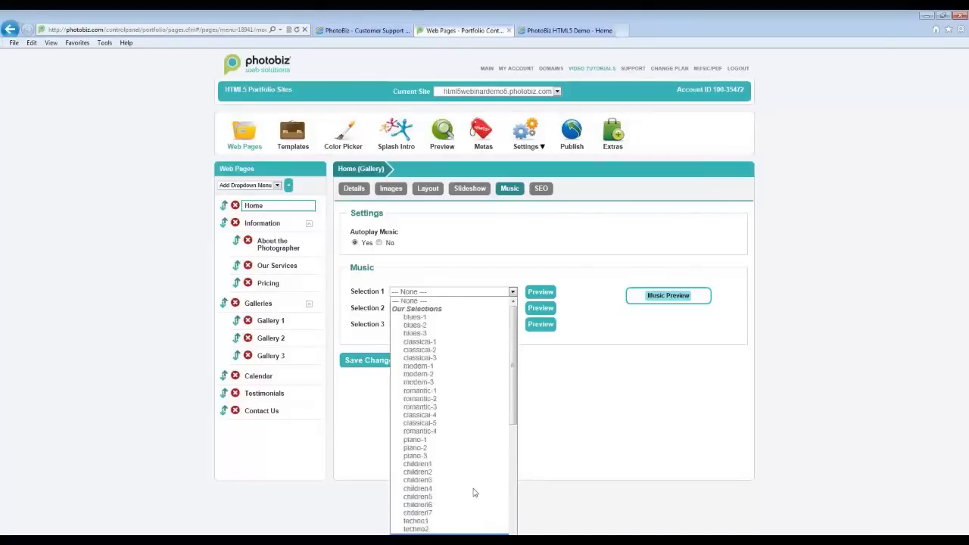
click(603, 461)
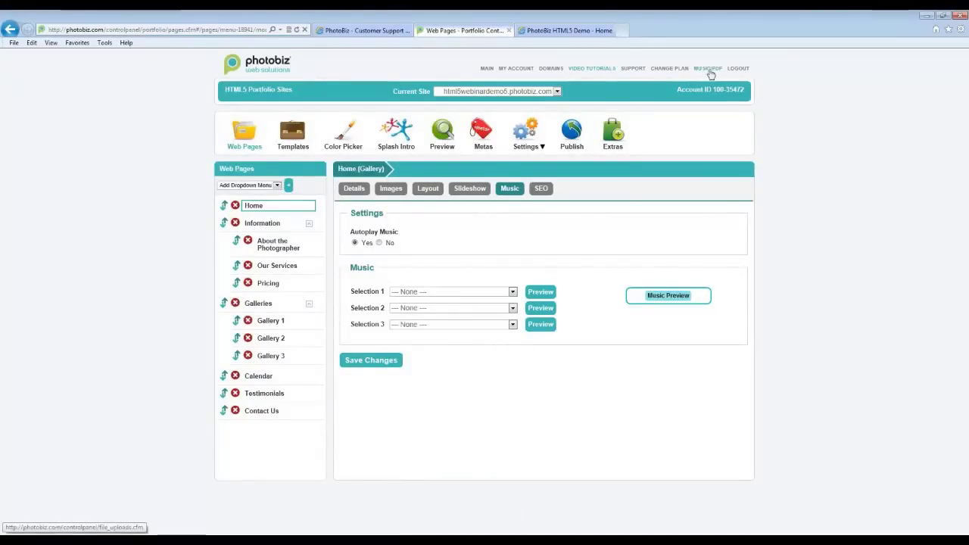
click(467, 295)
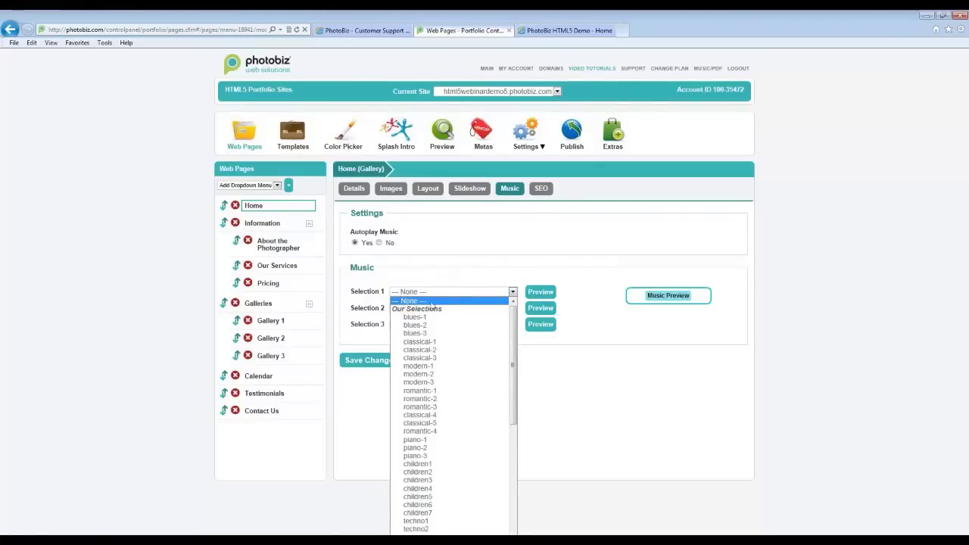
click(540, 187)
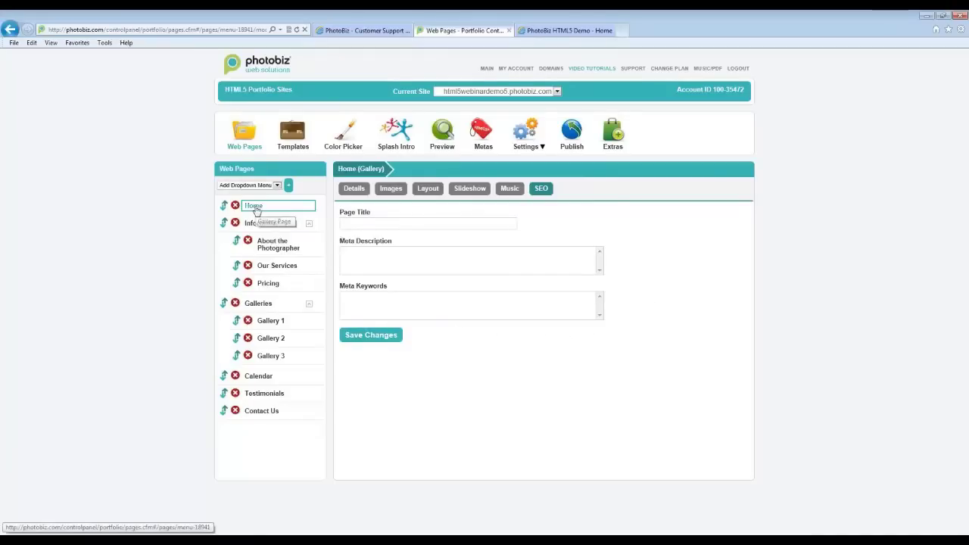
Step: Open the About the Photographer page and view its layout options
click(271, 244)
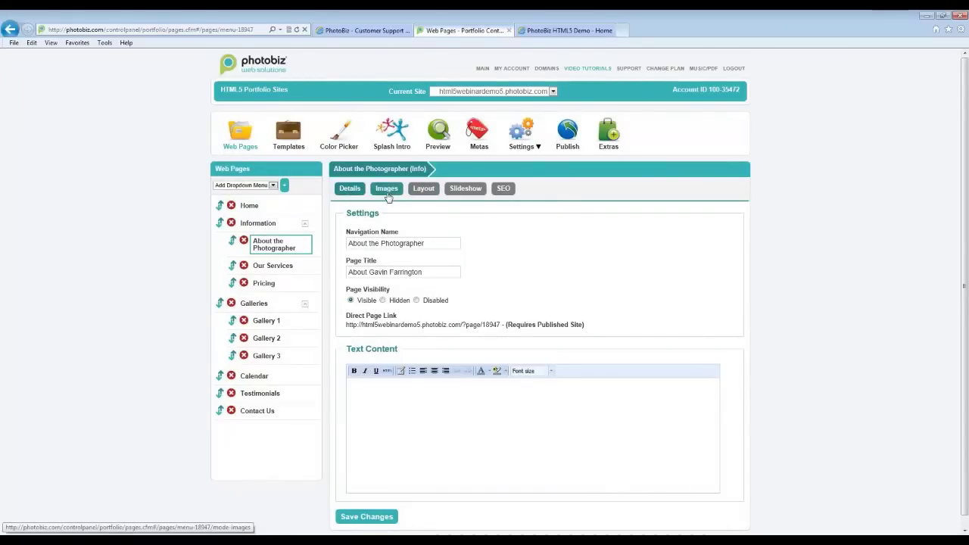
click(423, 189)
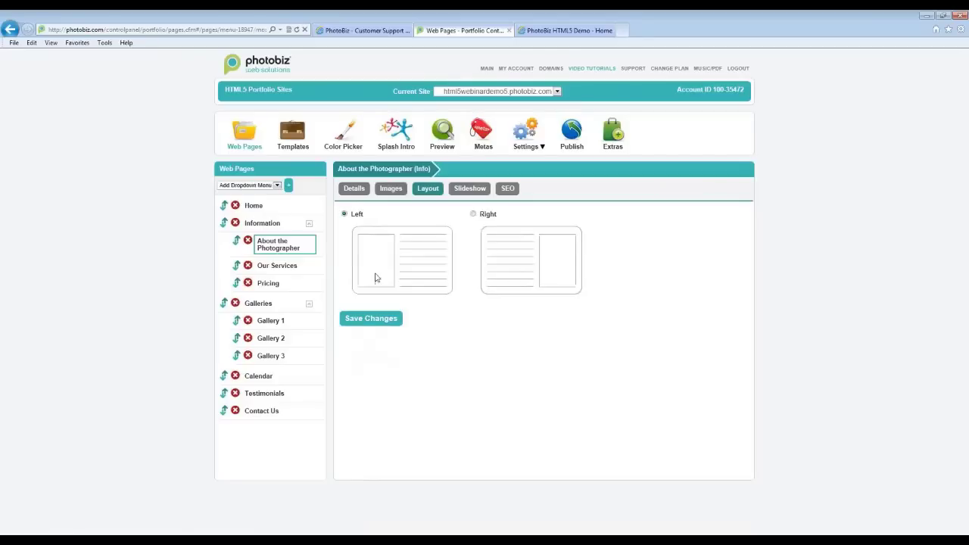
Step: View the About the Photographer page's slideshow transition options, SEO fields, and page settings with the text content editor
click(469, 188)
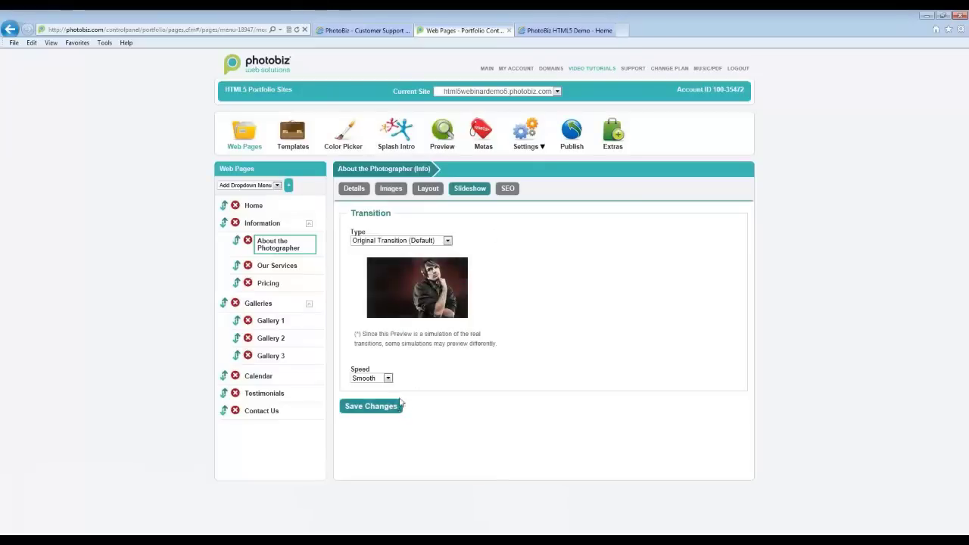
click(508, 190)
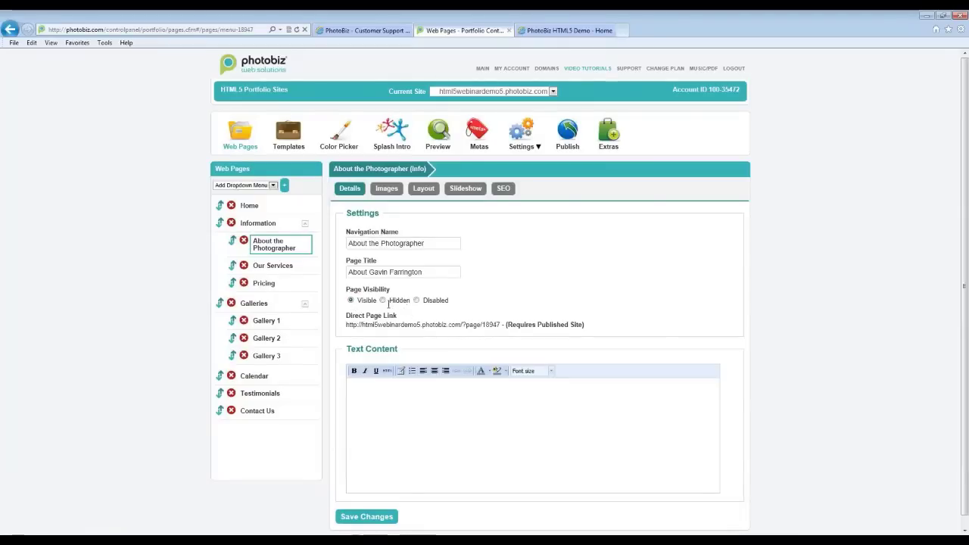
scroll(508, 307, down, 1)
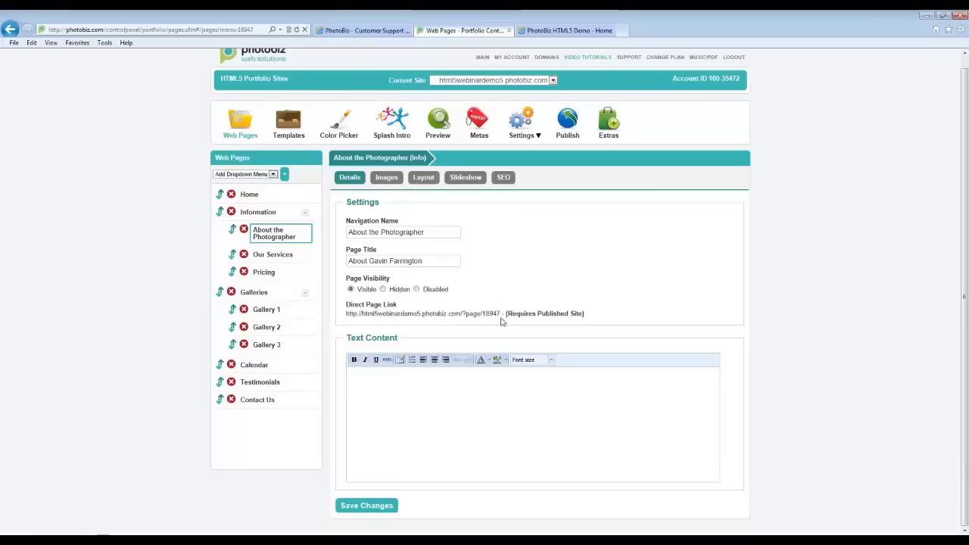
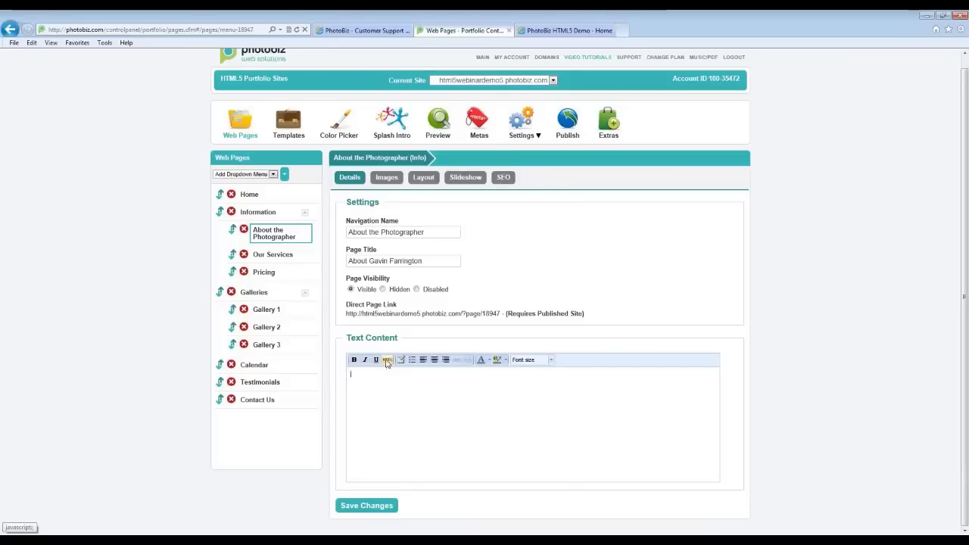
Step: Examine the text content's HTML source editor and background color palette without making any changes
click(386, 360)
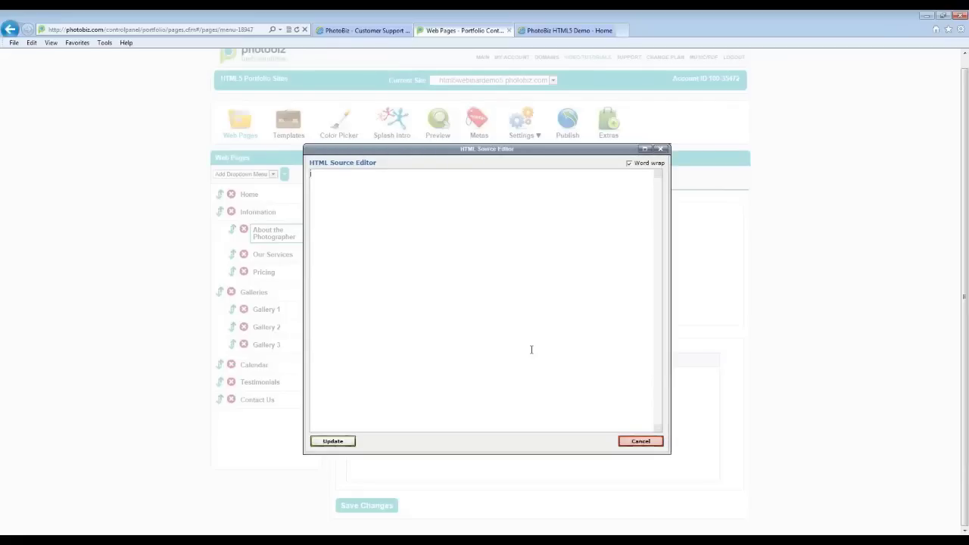
click(660, 149)
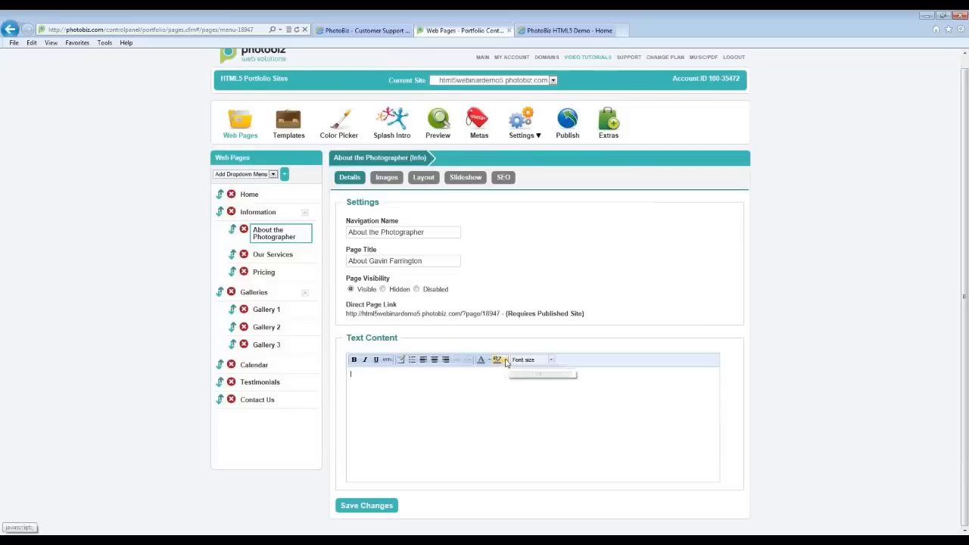
click(505, 362)
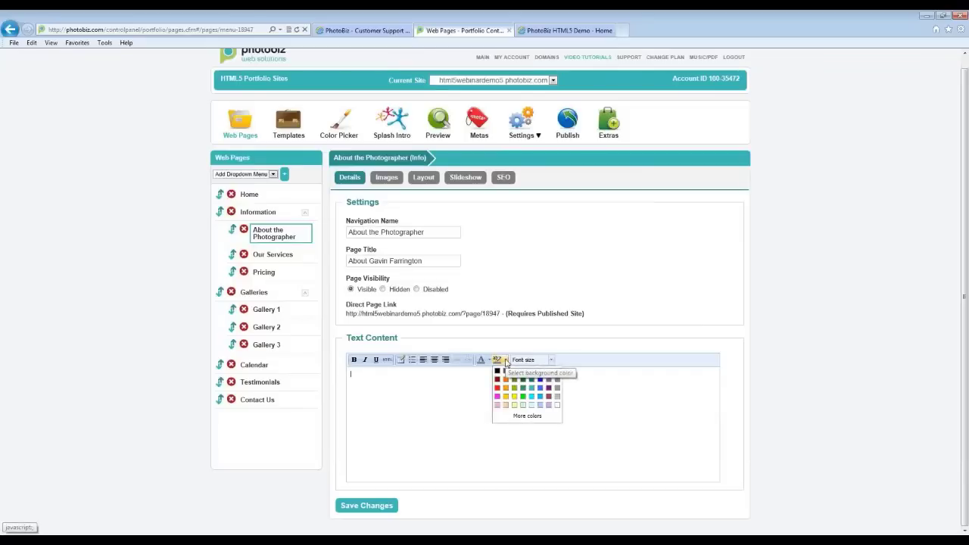
click(447, 411)
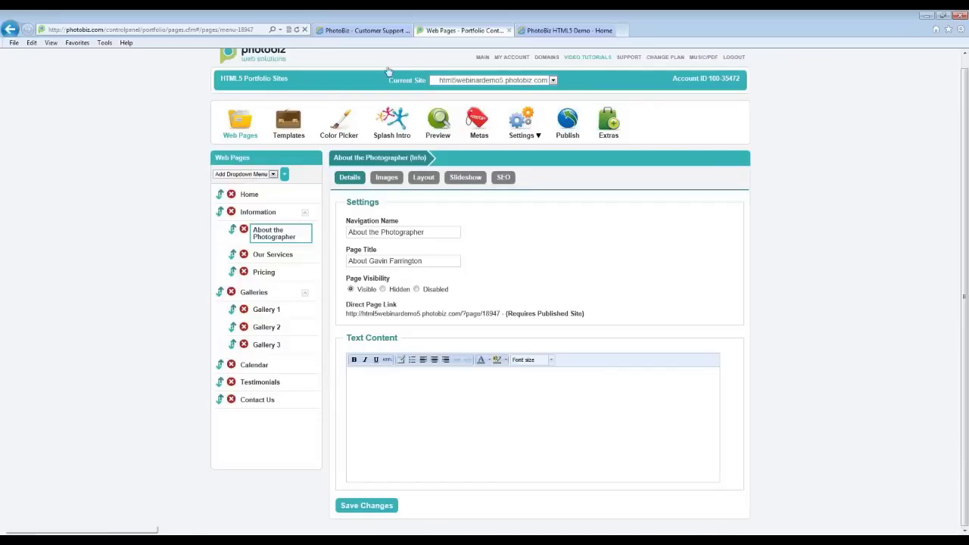
Step: View the support contact options and the support ticket form with its subject choices, and return to the page settings
click(626, 59)
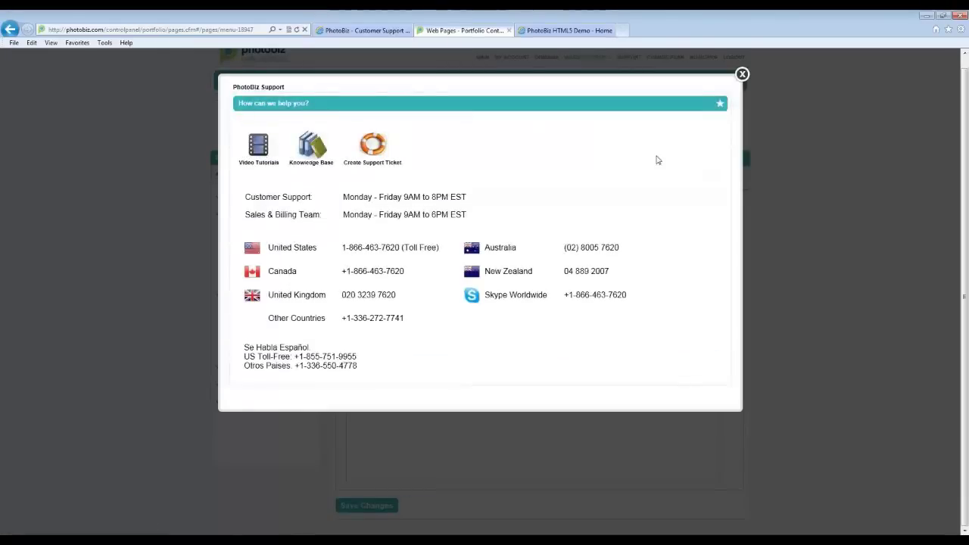
click(378, 148)
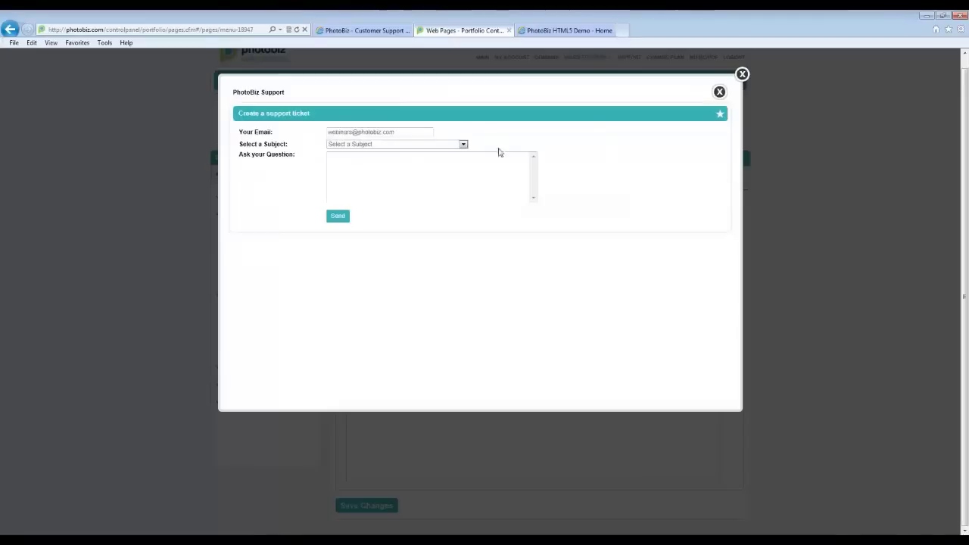
click(458, 143)
click(638, 212)
click(743, 74)
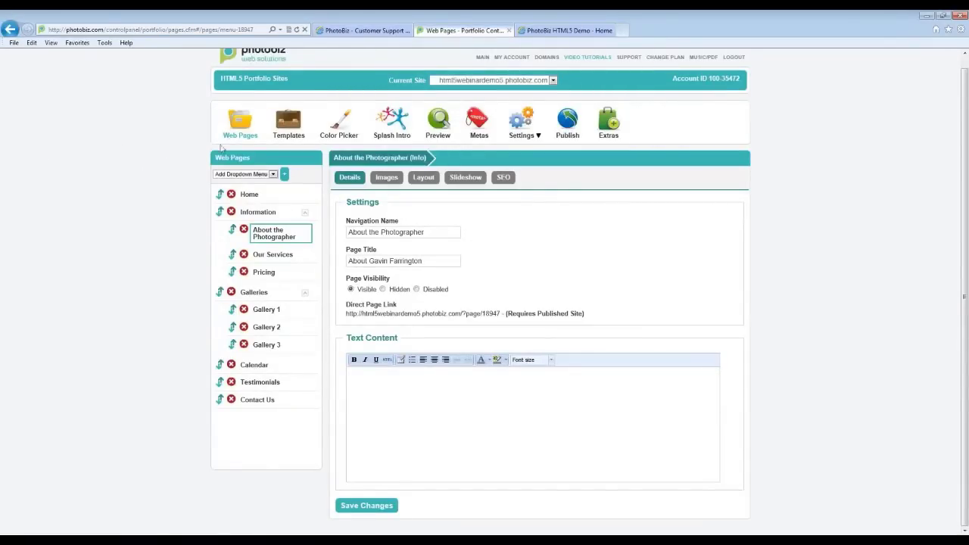
Step: Browse the available HTML5 site templates and their color schemes, from Maroma through Madrid
click(294, 121)
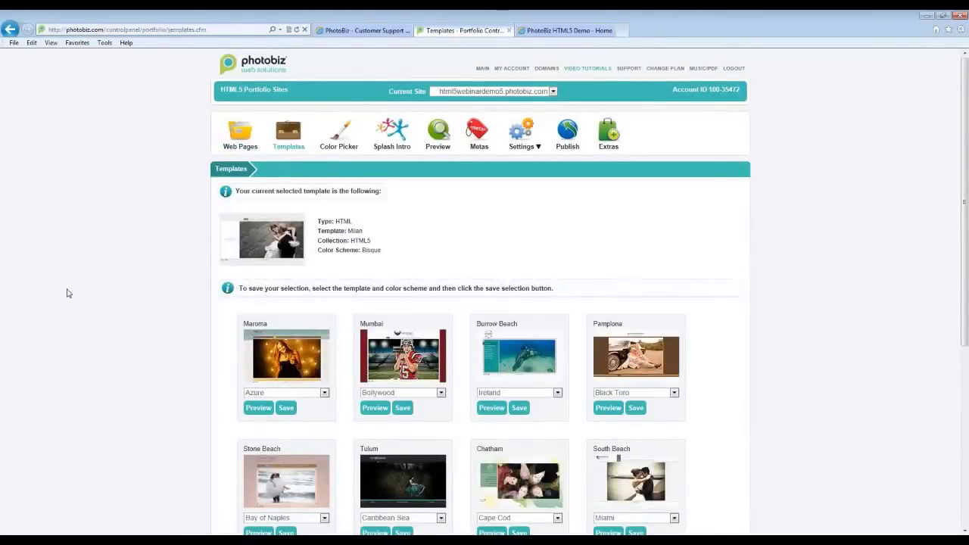
scroll(69, 294, down, 4)
scroll(76, 291, up, 4)
scroll(61, 385, down, 4)
scroll(63, 385, up, 4)
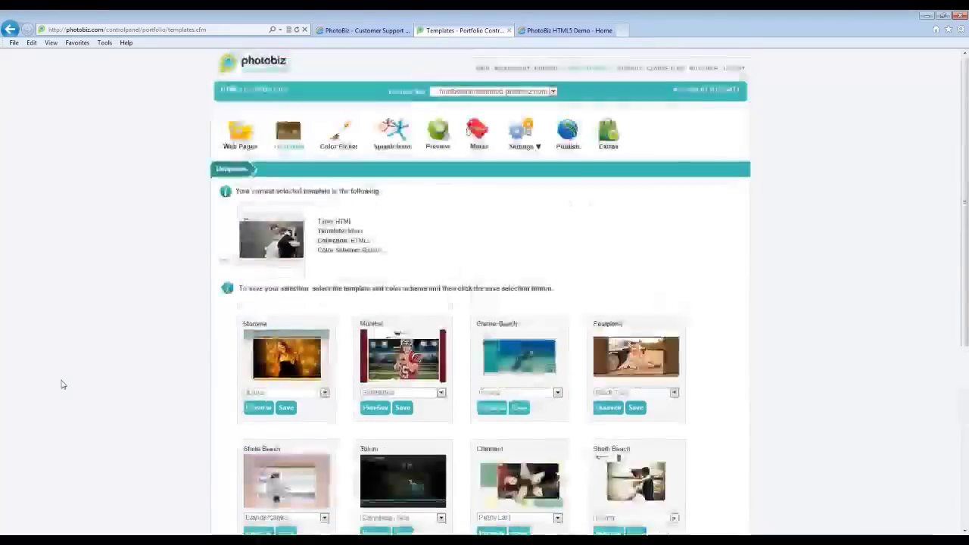
scroll(63, 384, down, 4)
scroll(63, 384, up, 4)
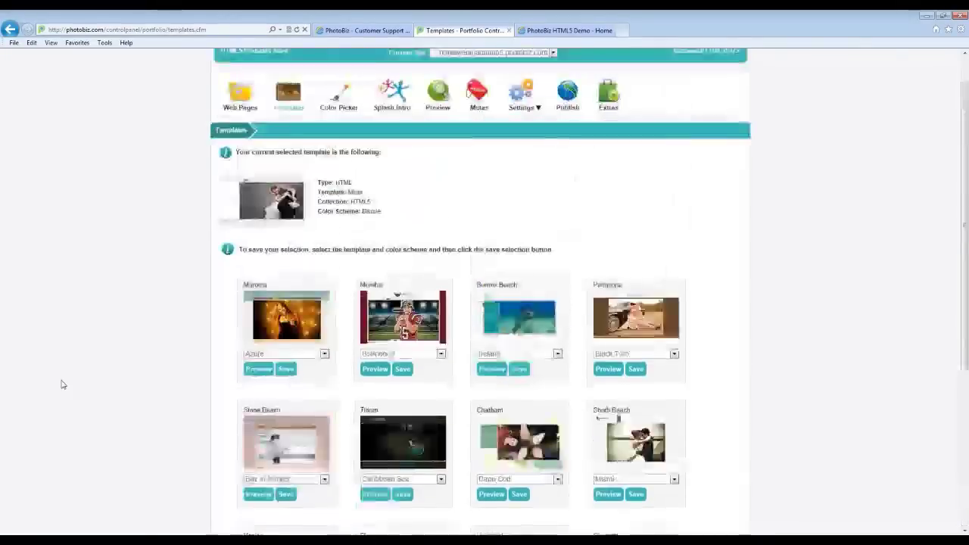
scroll(63, 384, down, 5)
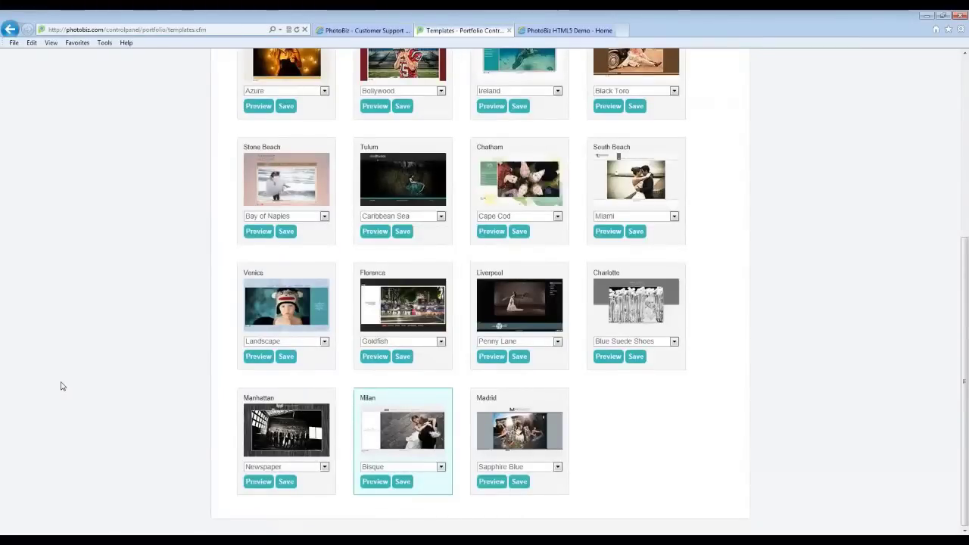
scroll(119, 430, up, 2)
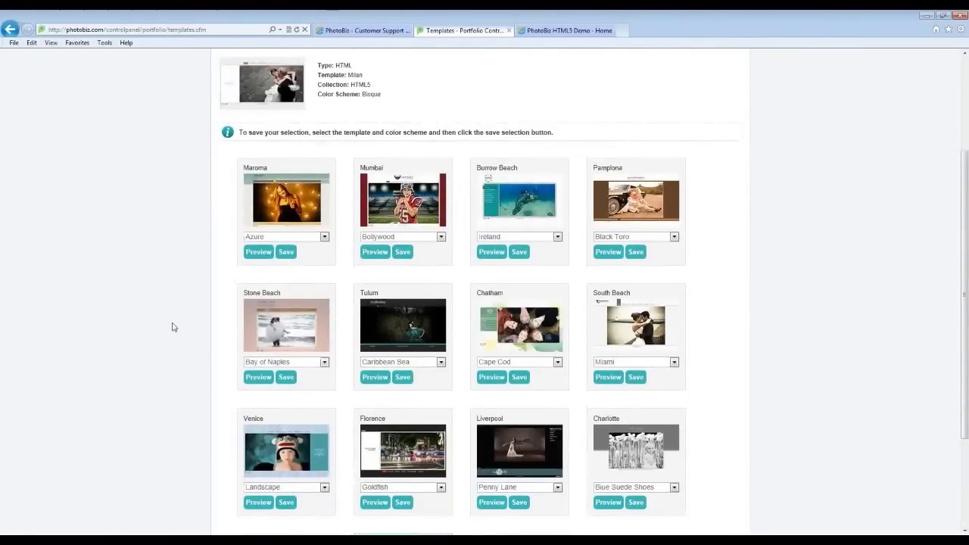
scroll(172, 327, up, 2)
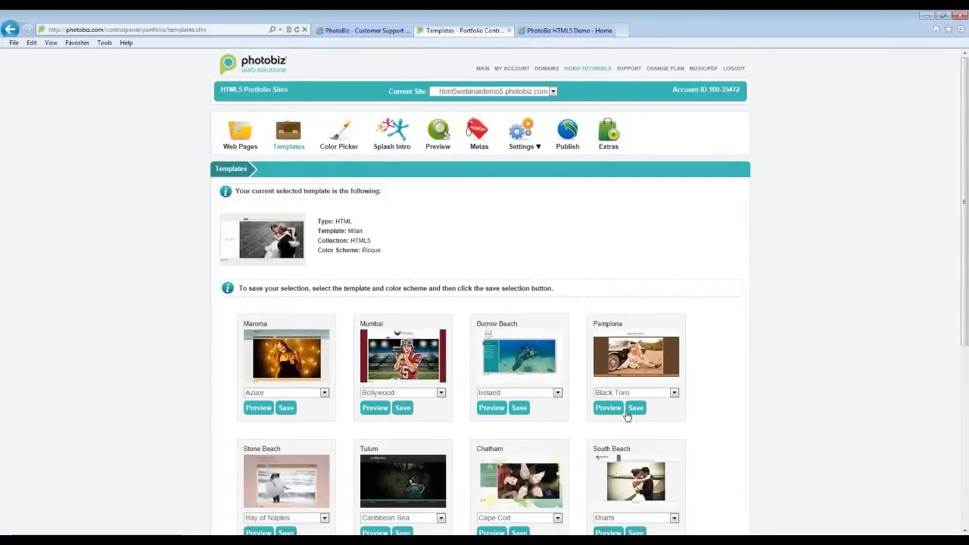
scroll(627, 416, down, 1)
scroll(165, 470, down, 2)
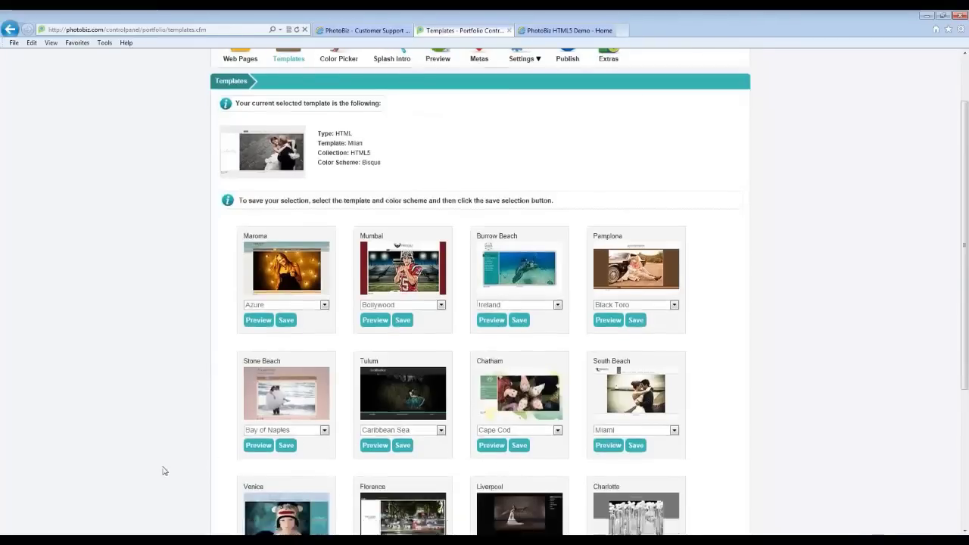
scroll(684, 504, down, 1)
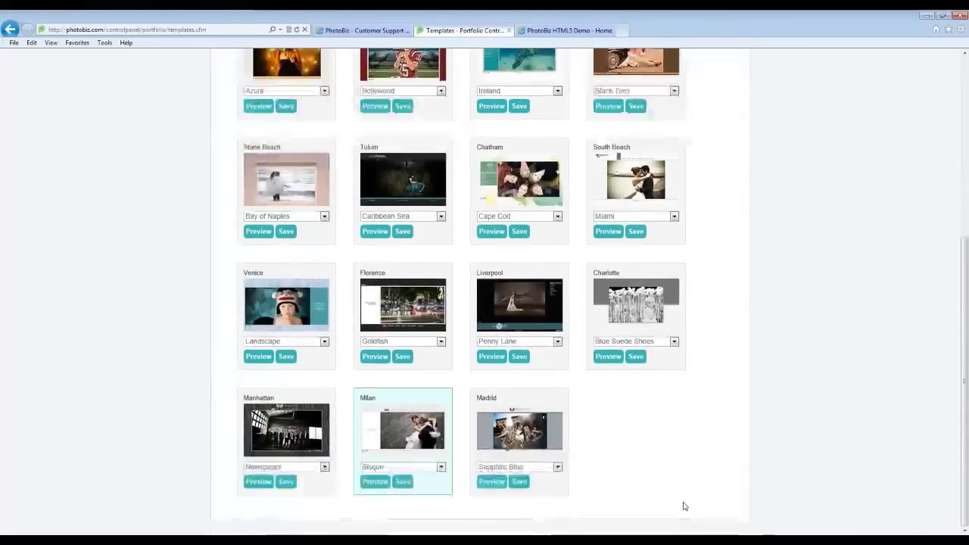
scroll(684, 504, up, 3)
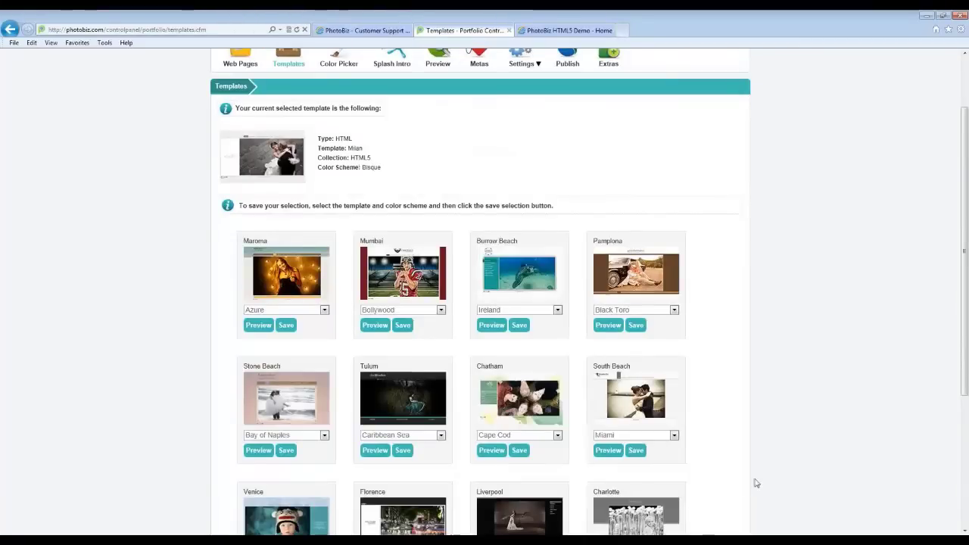
Step: Preview the site with the Burrow Beach and Liverpool templates, closing each preview to return to the template list
click(489, 330)
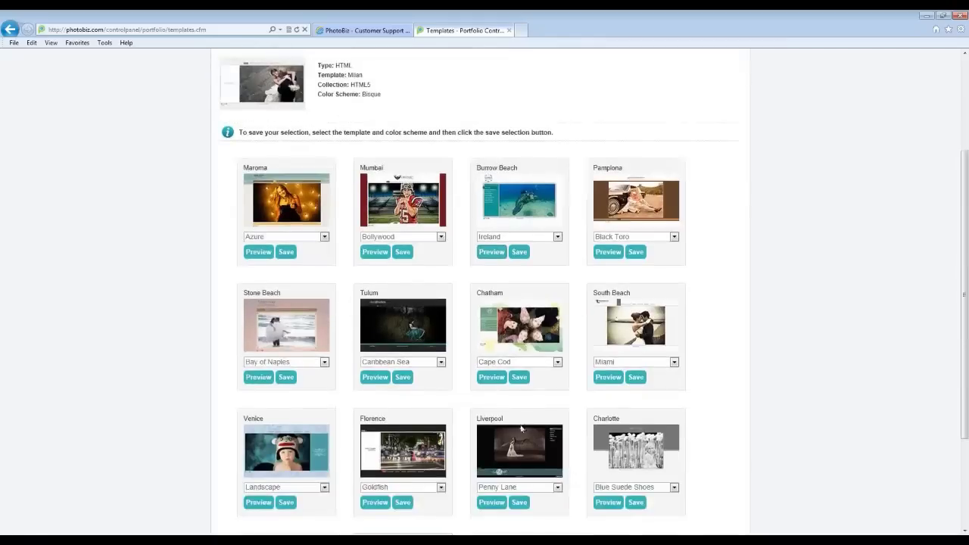
scroll(484, 303, down, 2)
click(493, 429)
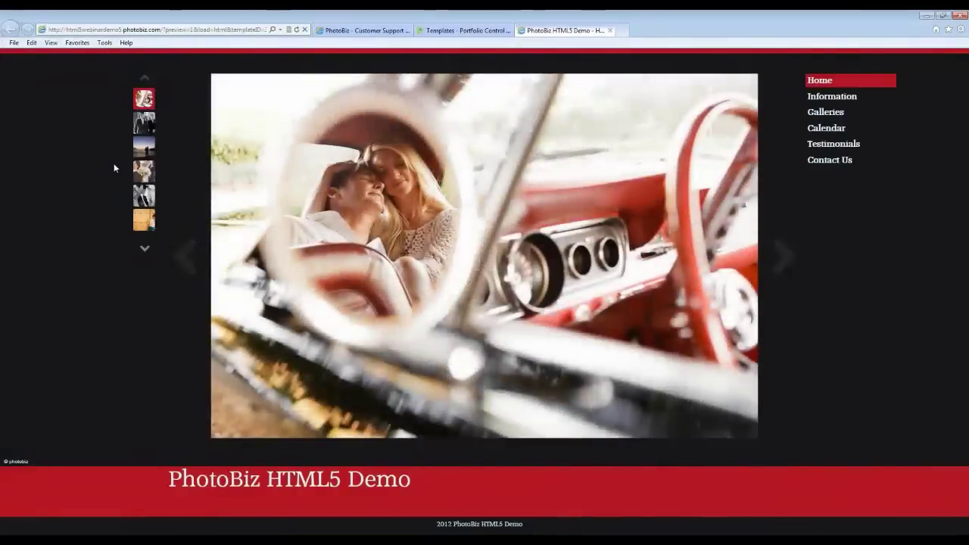
click(611, 31)
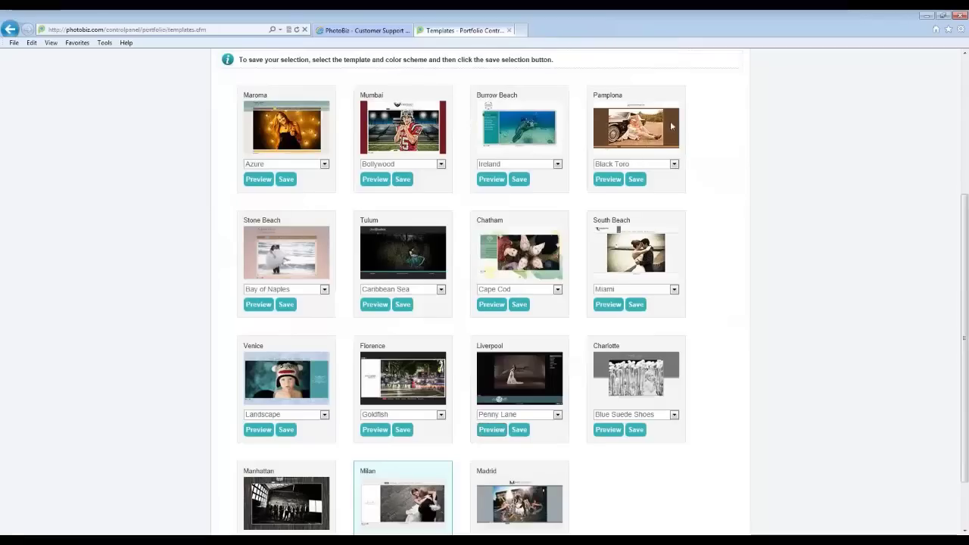
Step: Select the Bombay color scheme for the Mumbai template and save it as the site's template
scroll(71, 371, down, 1)
scroll(89, 379, up, 2)
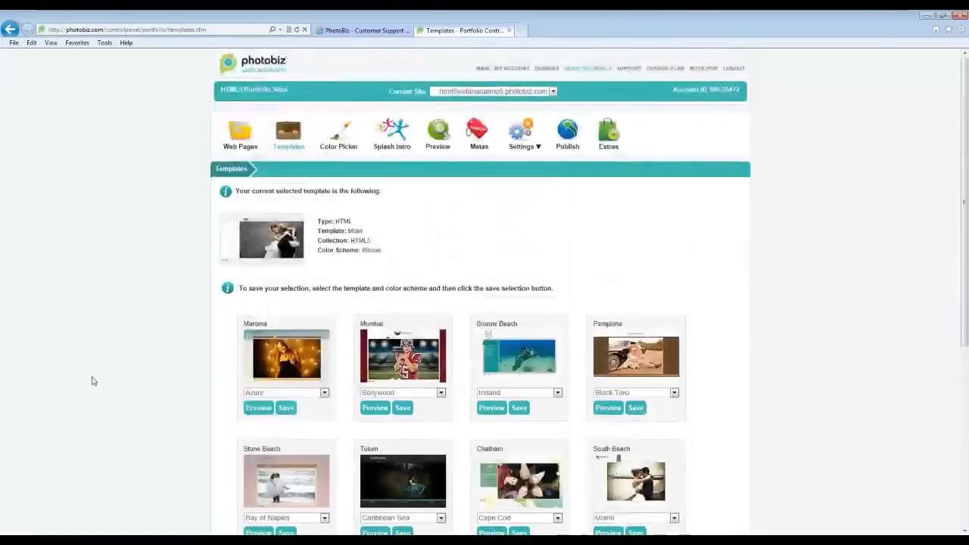
scroll(90, 380, down, 4)
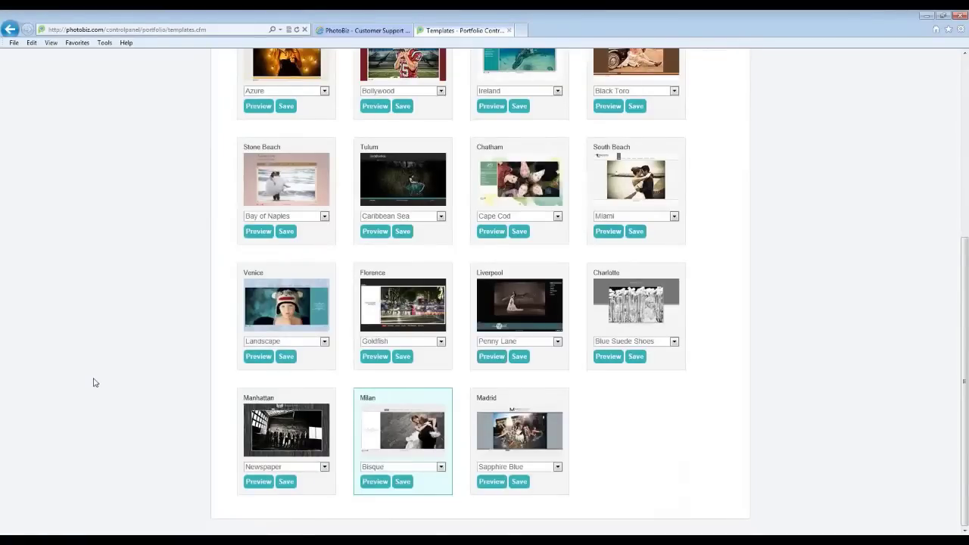
scroll(173, 384, up, 2)
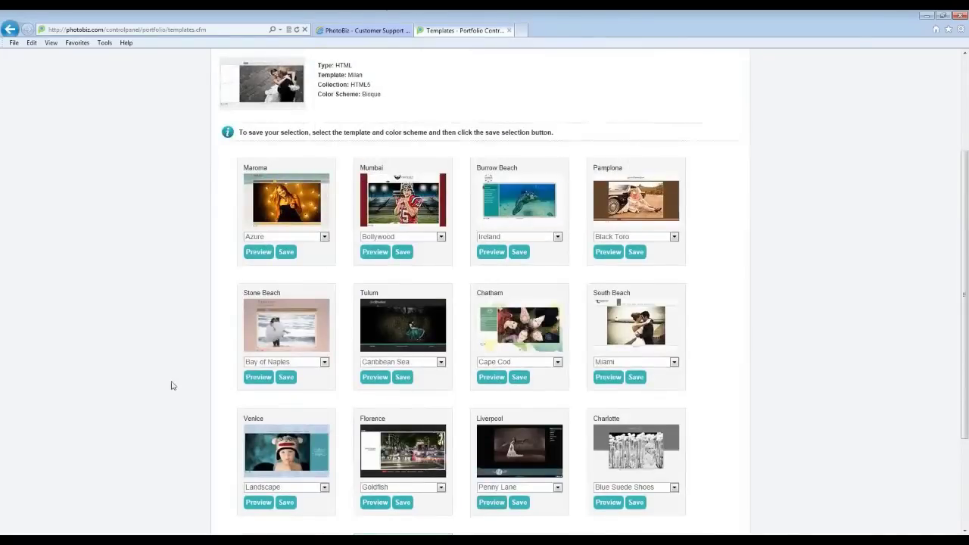
click(413, 237)
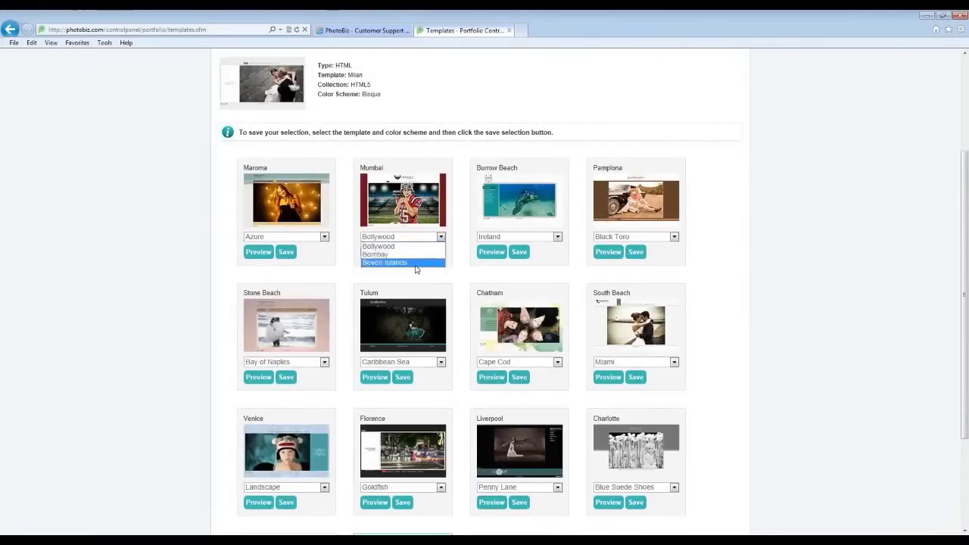
click(419, 255)
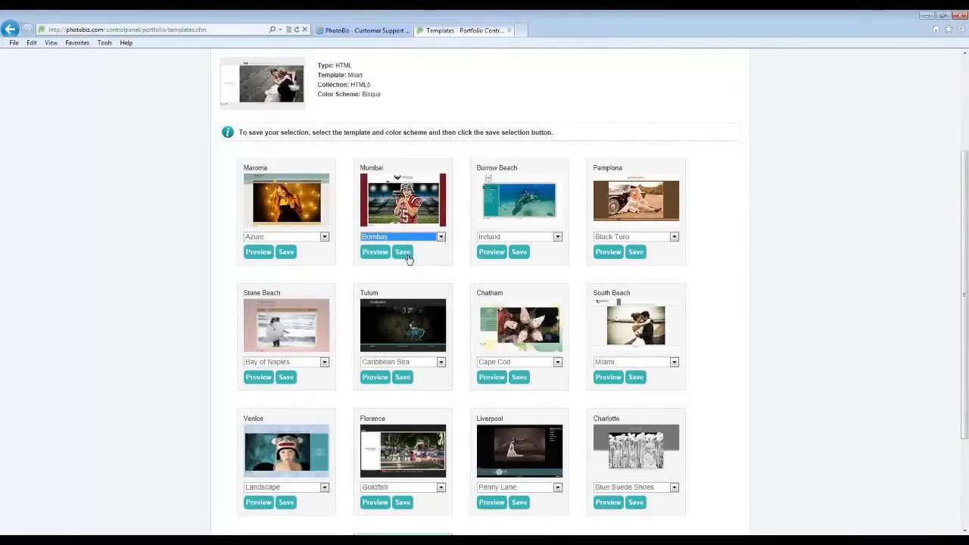
click(402, 253)
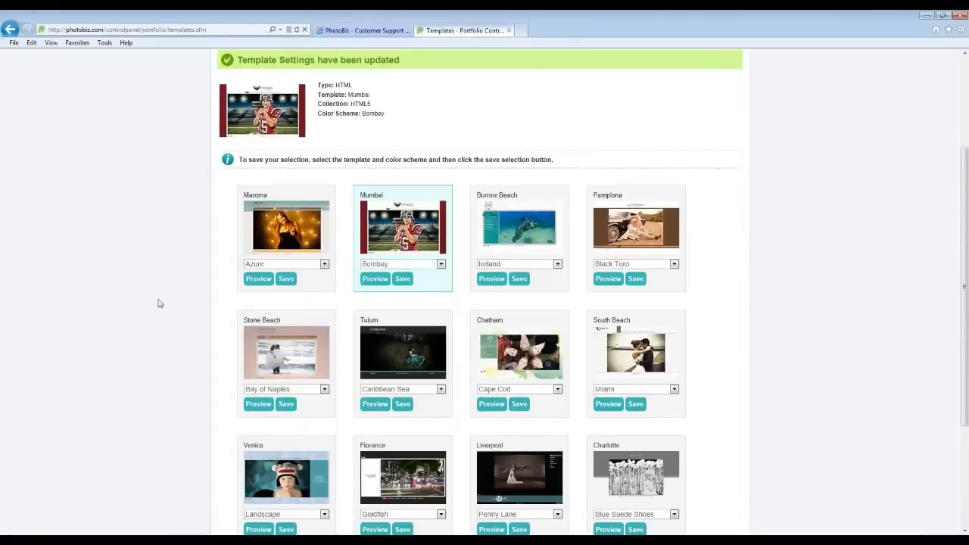
Step: Open the Color Picker and preview the site in the Bombay and Bollywood color schemes, closing each preview
scroll(161, 305, down, 1)
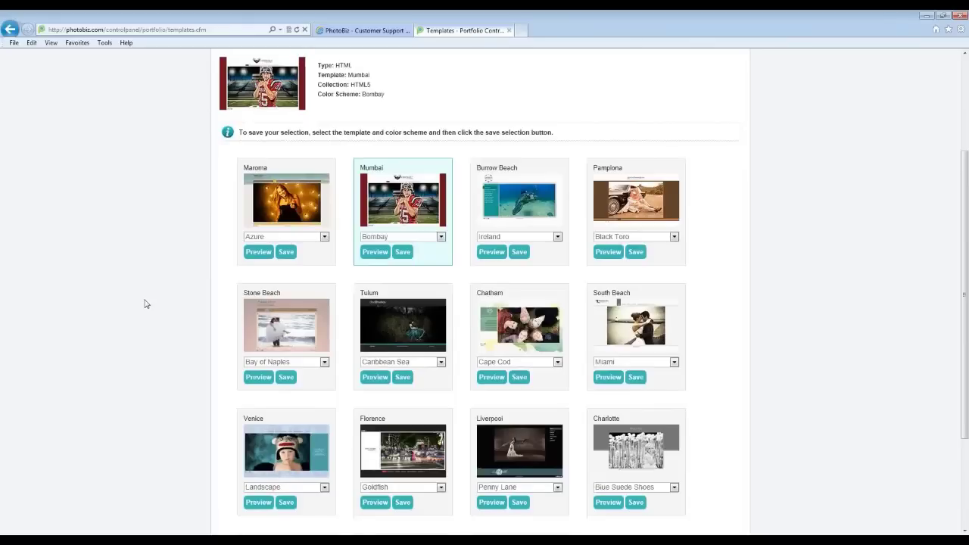
scroll(146, 304, up, 3)
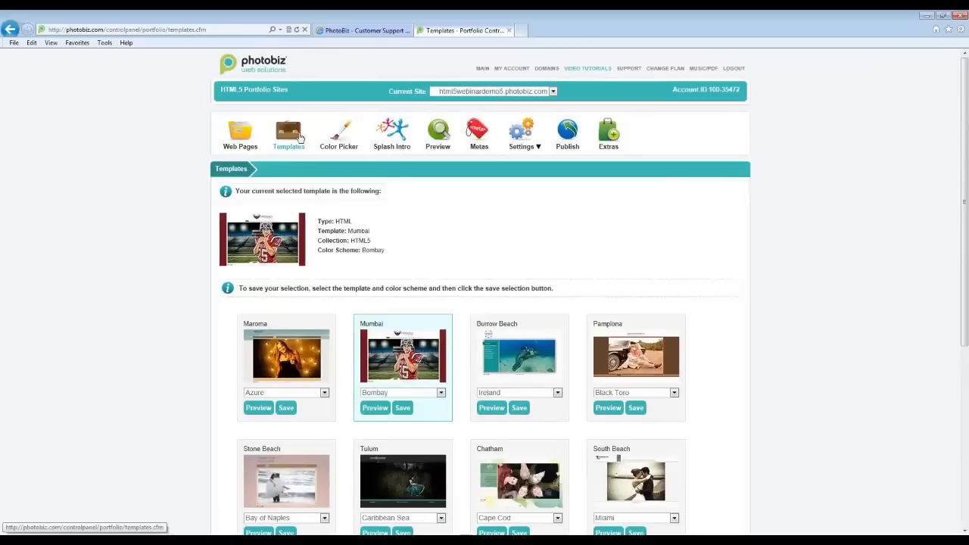
click(342, 147)
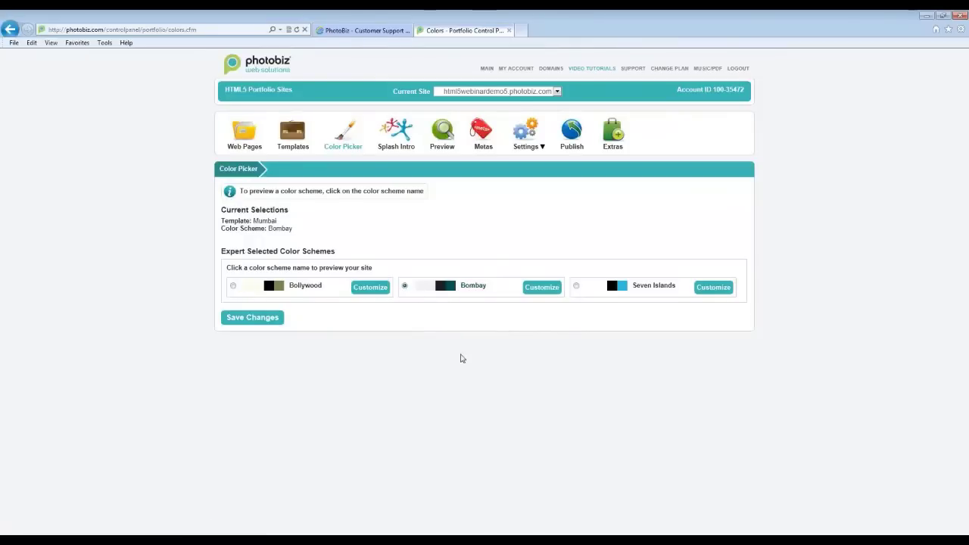
click(475, 288)
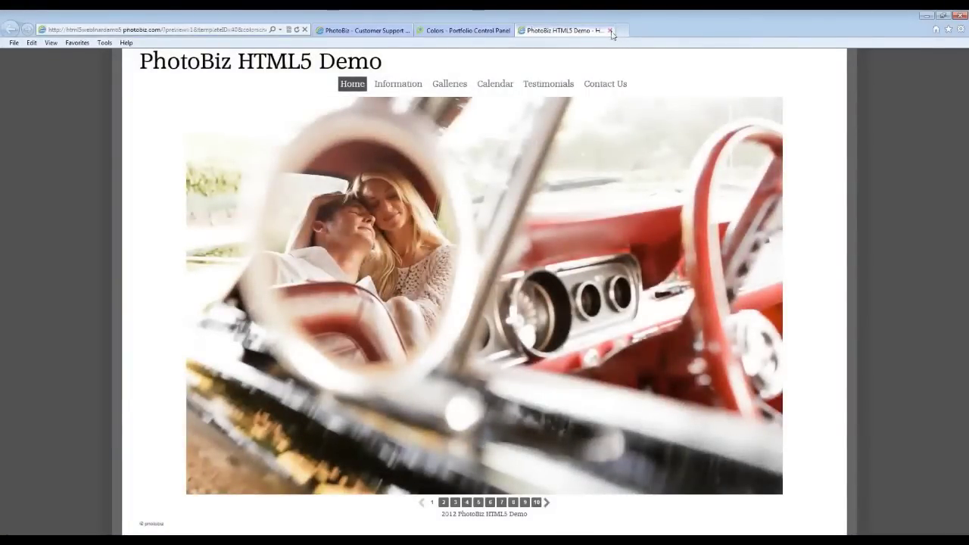
click(611, 31)
click(305, 288)
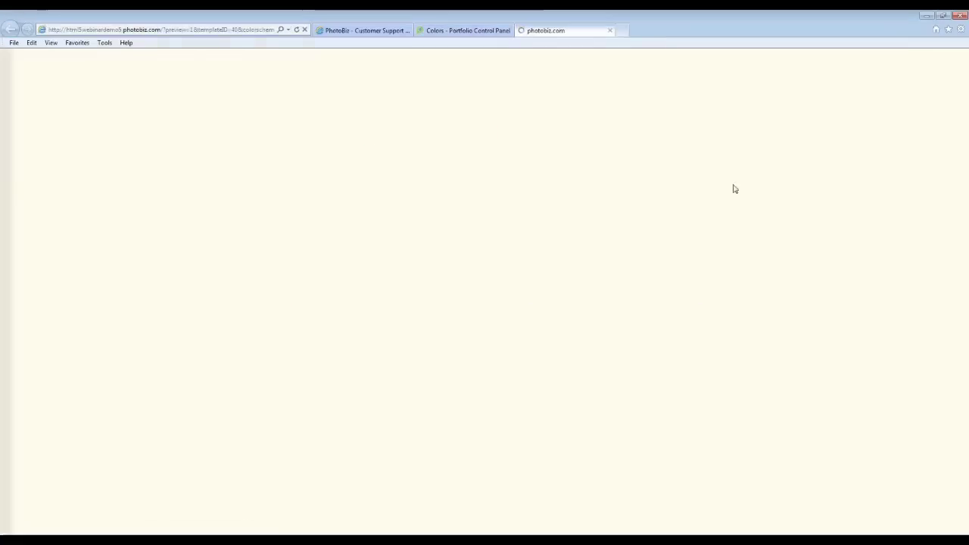
click(611, 30)
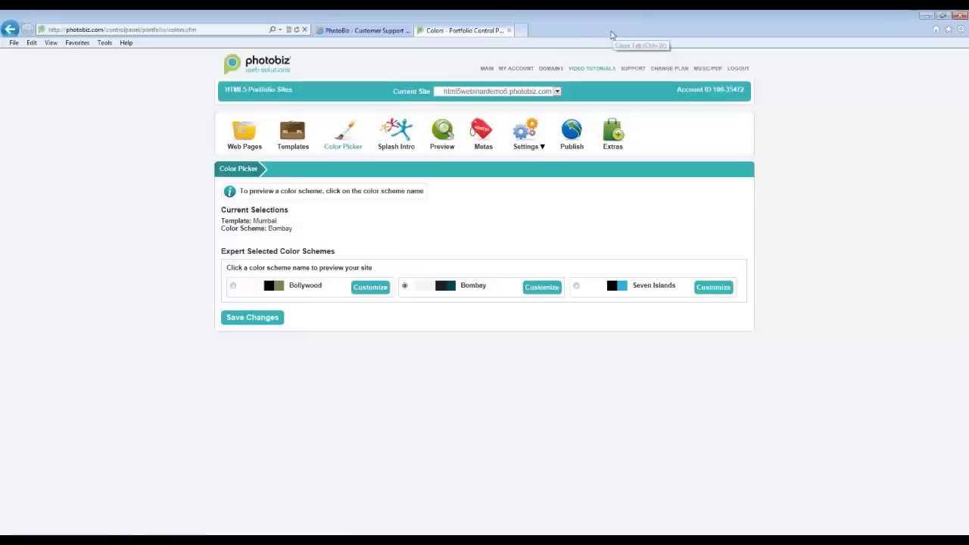
Step: Customize the Bombay color scheme with a bright green website background at hue 131, and save it as a custom scheme
click(552, 287)
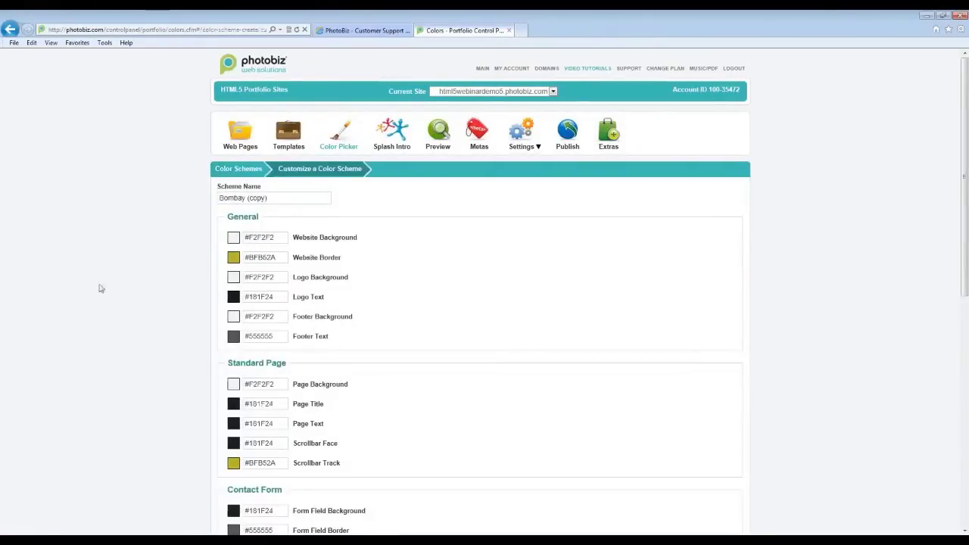
scroll(114, 272, down, 4)
scroll(130, 260, up, 4)
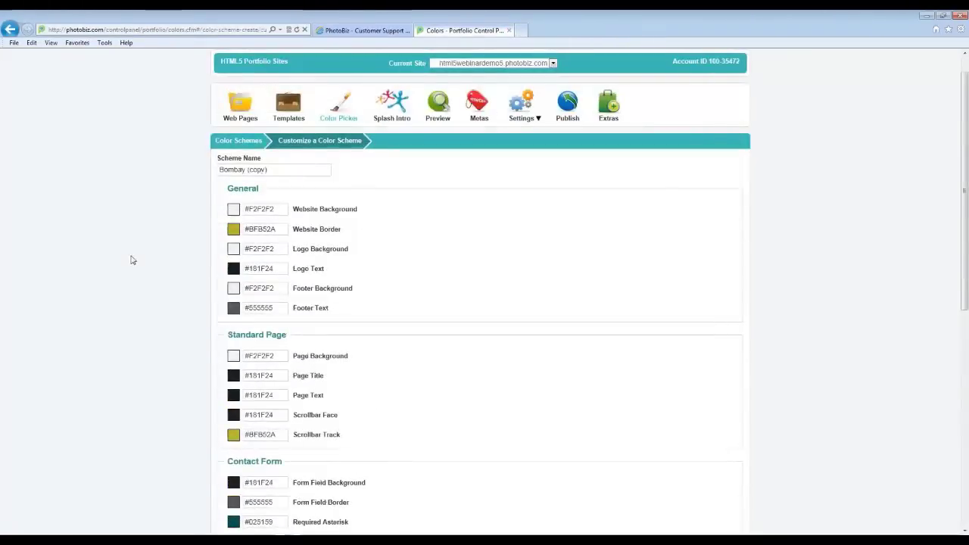
double_click(280, 209)
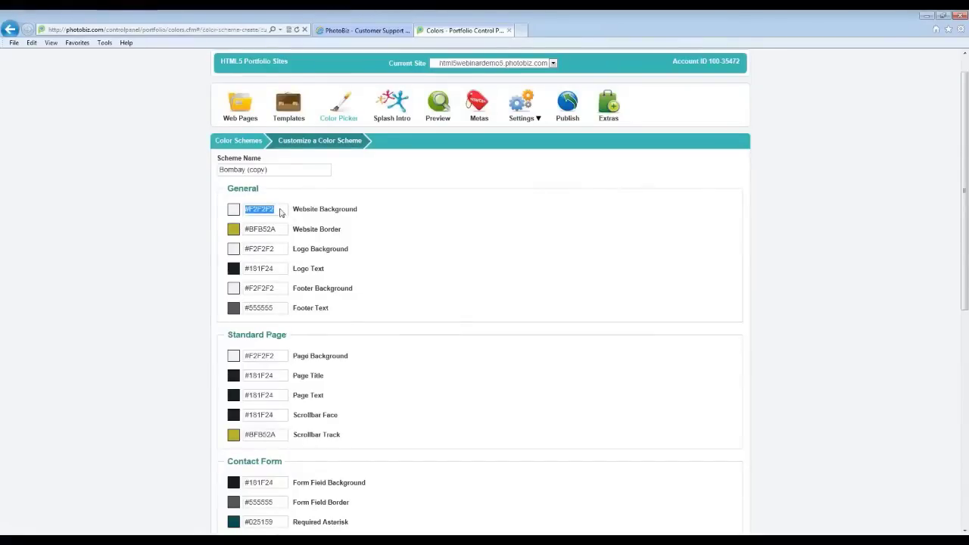
click(234, 211)
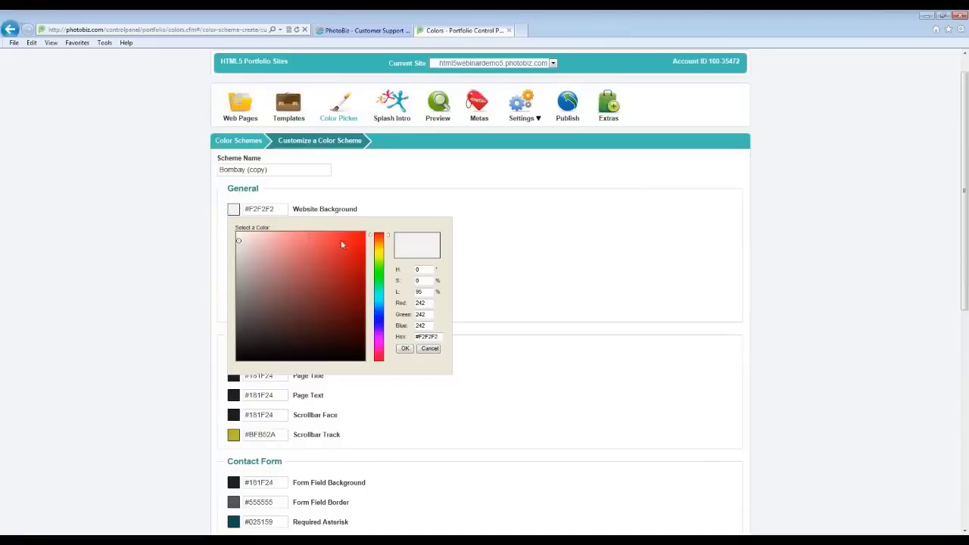
mouse_move(389, 237)
mouse_down()
mouse_move(385, 346)
mouse_move(391, 278)
mouse_up()
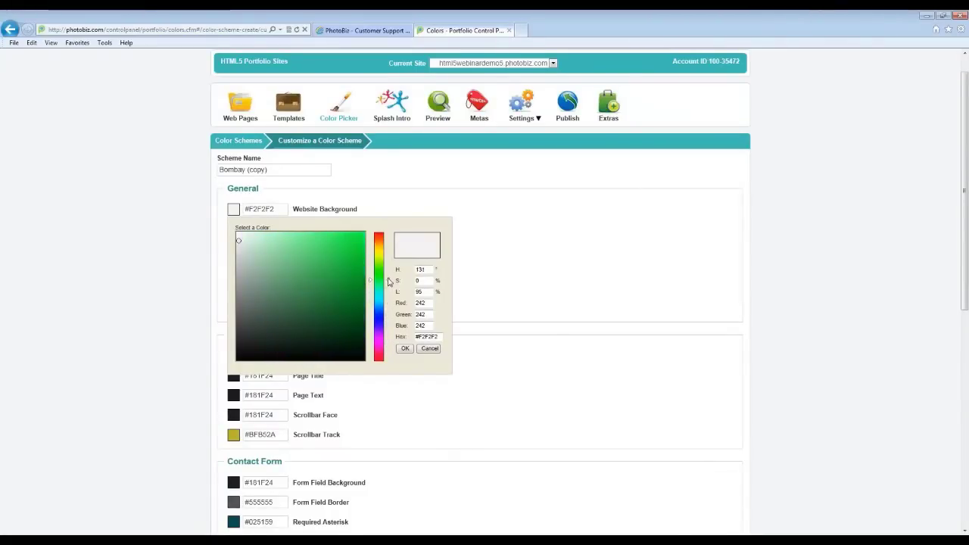
click(327, 247)
click(403, 348)
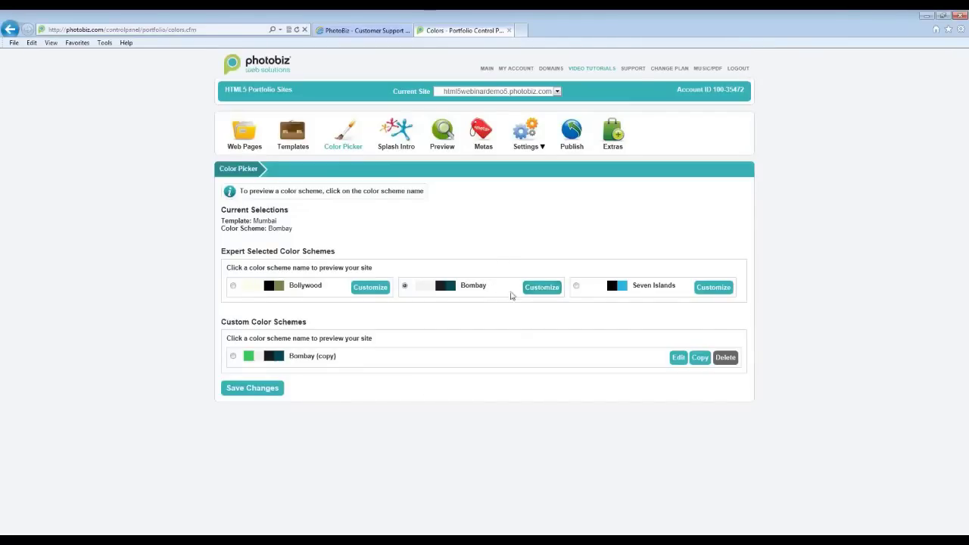
Step: Preview the current site and the custom Bombay (copy) scheme, and save Bombay (copy) as the site's color scheme
click(445, 130)
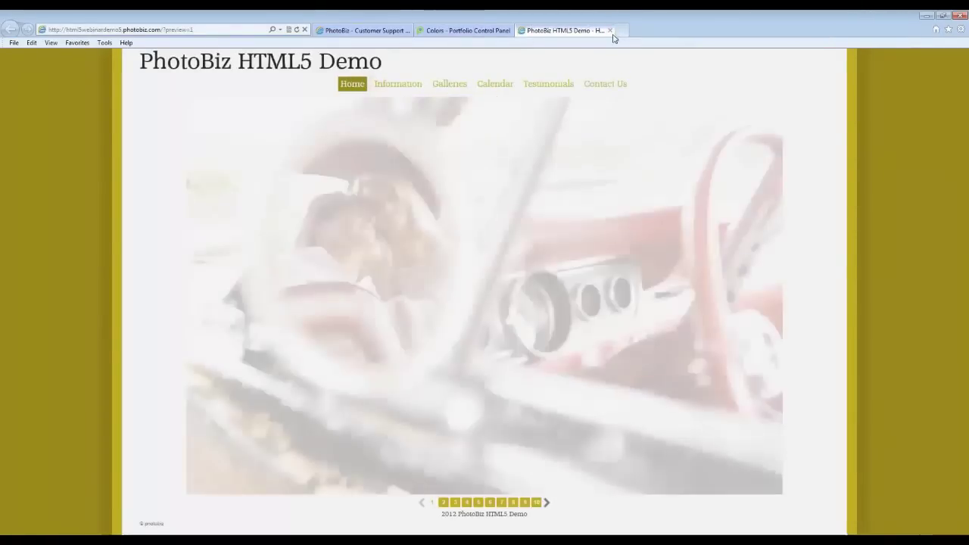
click(610, 31)
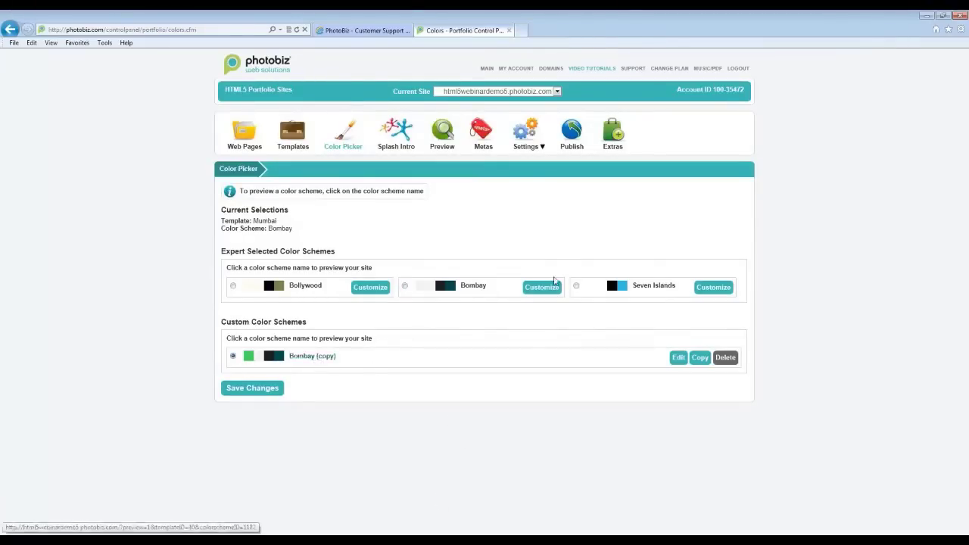
click(334, 357)
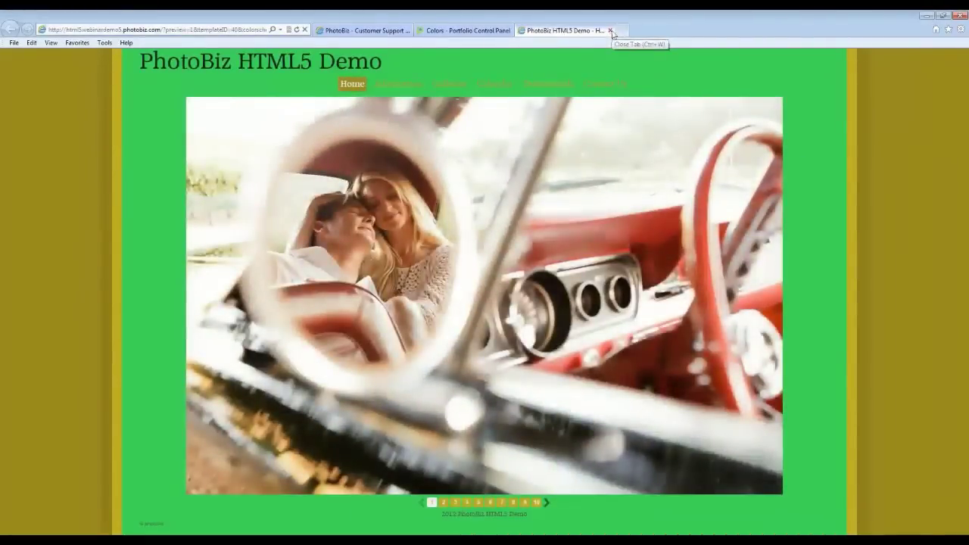
click(613, 31)
click(233, 355)
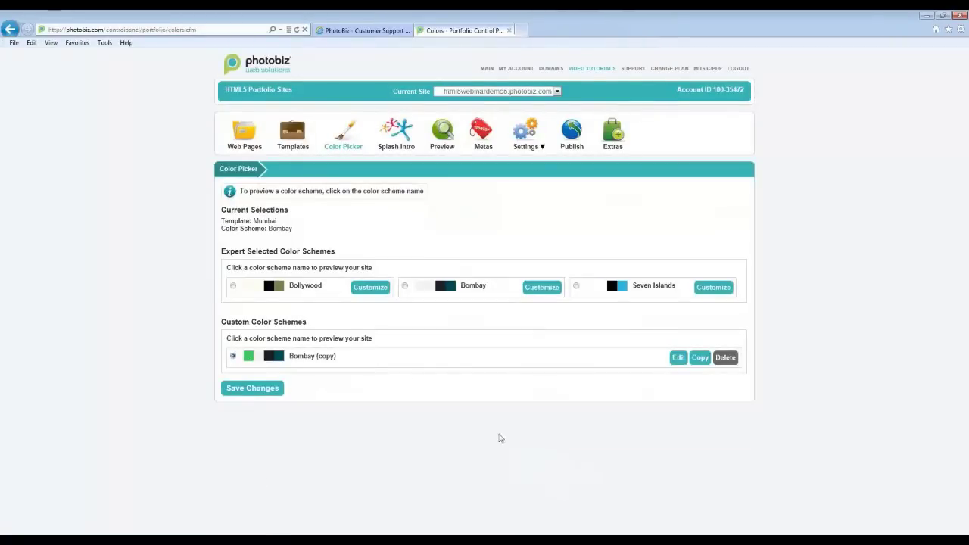
click(252, 387)
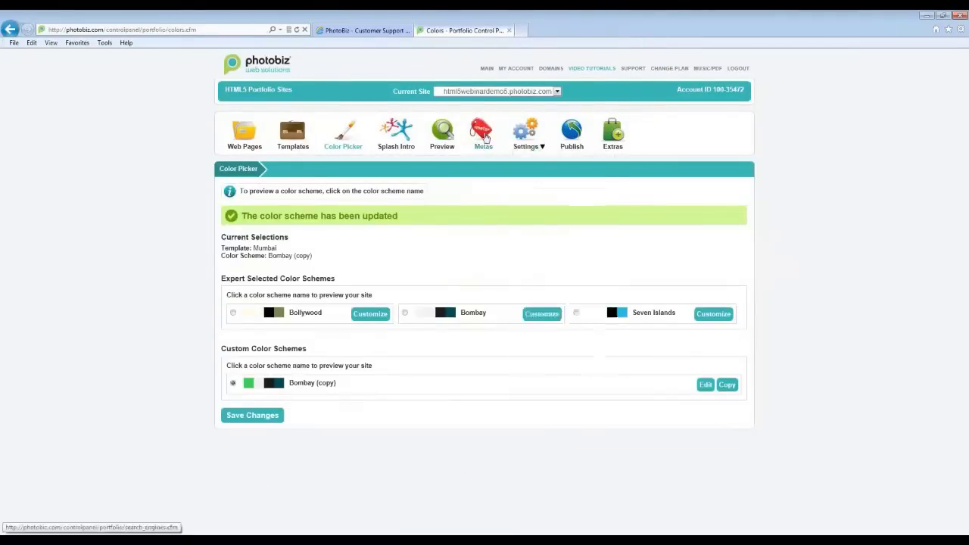
Step: Preview the site with its saved color scheme and look at the publishing page, returning to the Color Picker without publishing
click(446, 139)
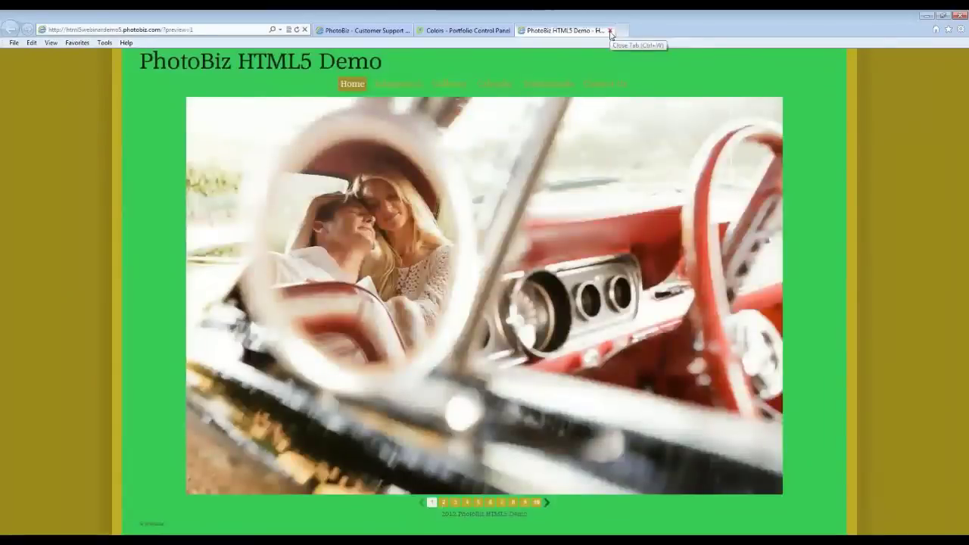
click(612, 31)
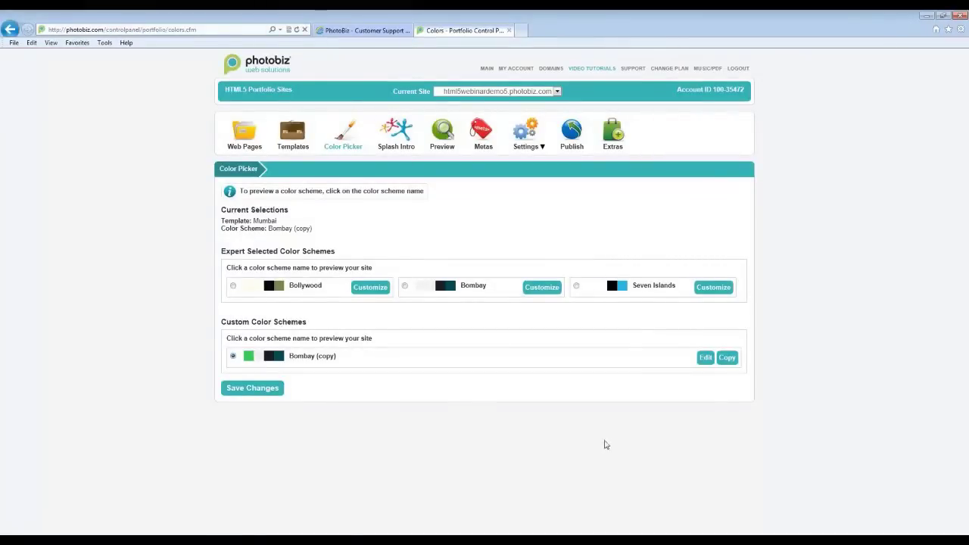
click(571, 132)
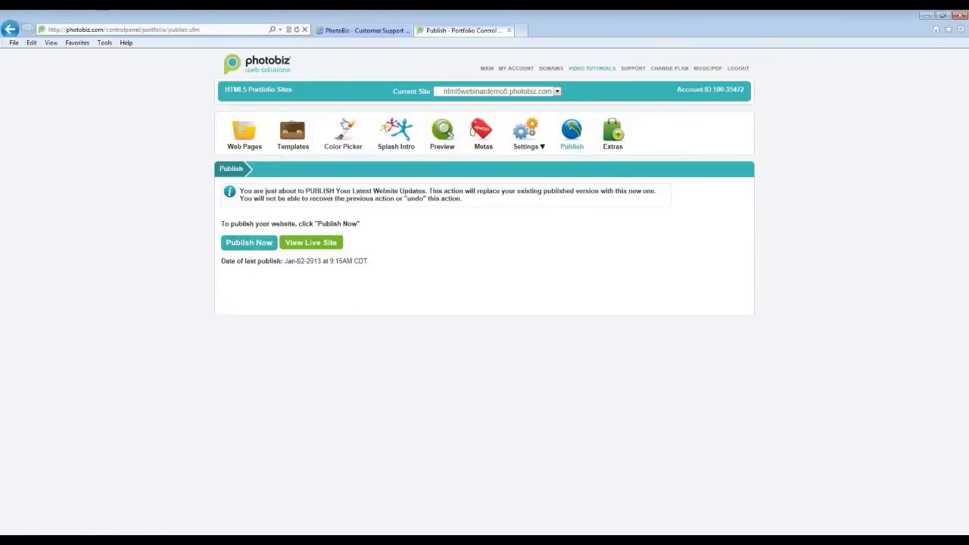
click(343, 128)
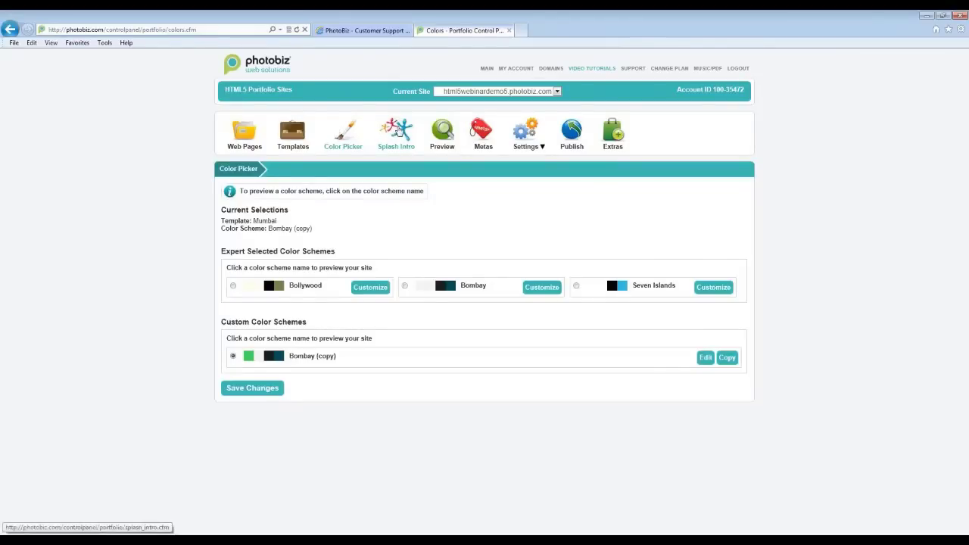
Step: Activate the splash intro page, leaving its heading and footer text empty, and save its details
click(398, 130)
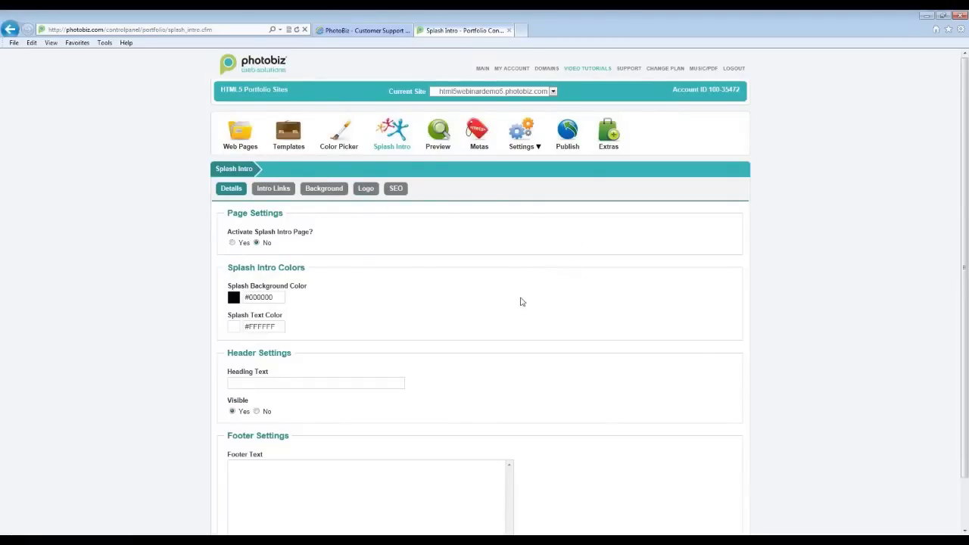
scroll(500, 307, down, 2)
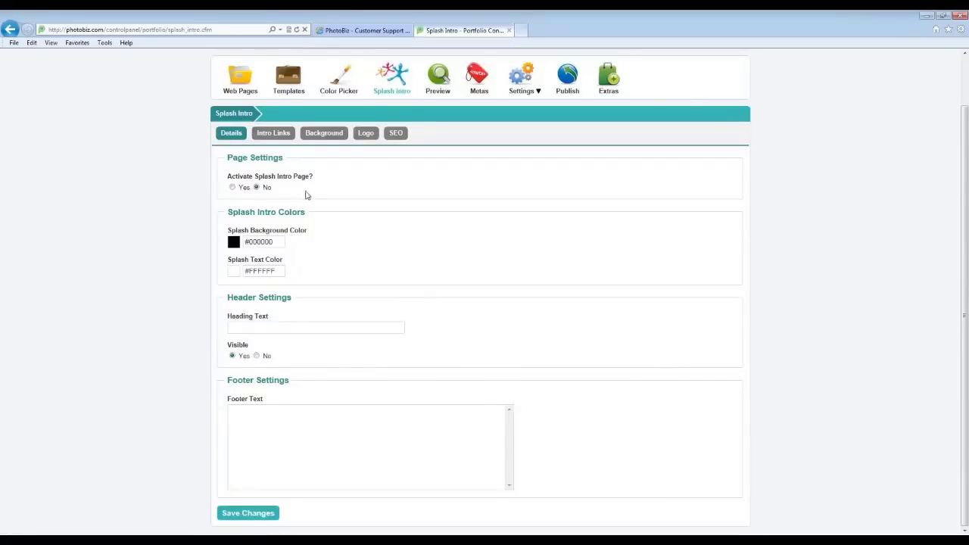
click(232, 189)
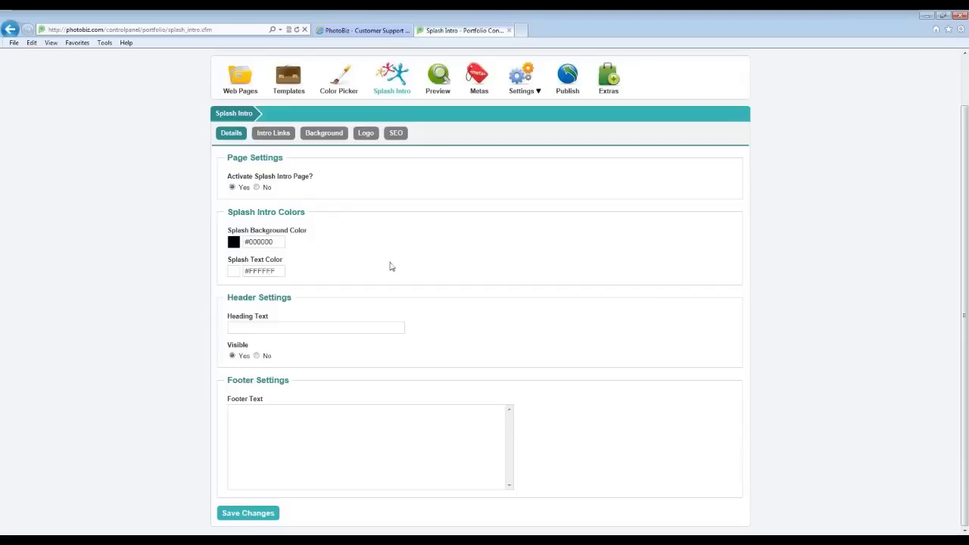
click(394, 326)
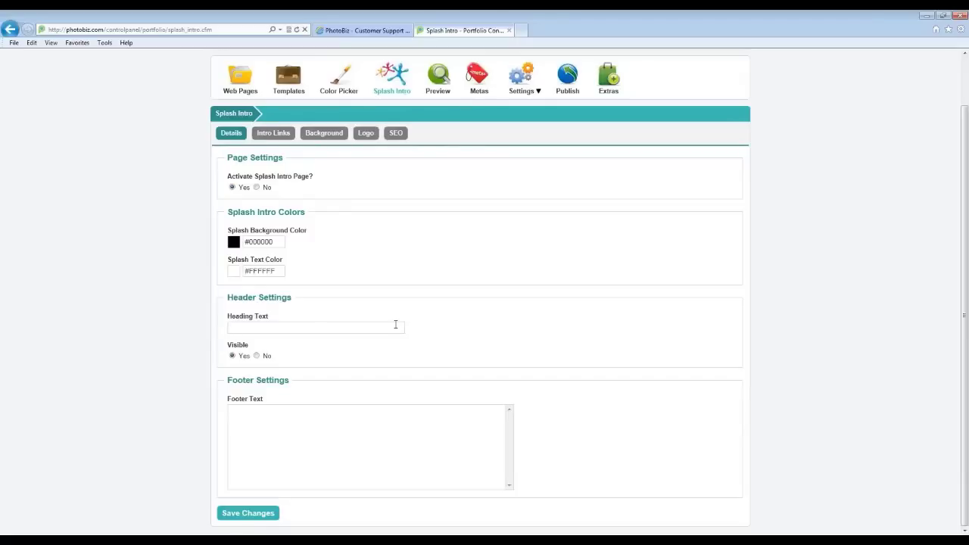
click(355, 425)
click(342, 472)
click(254, 513)
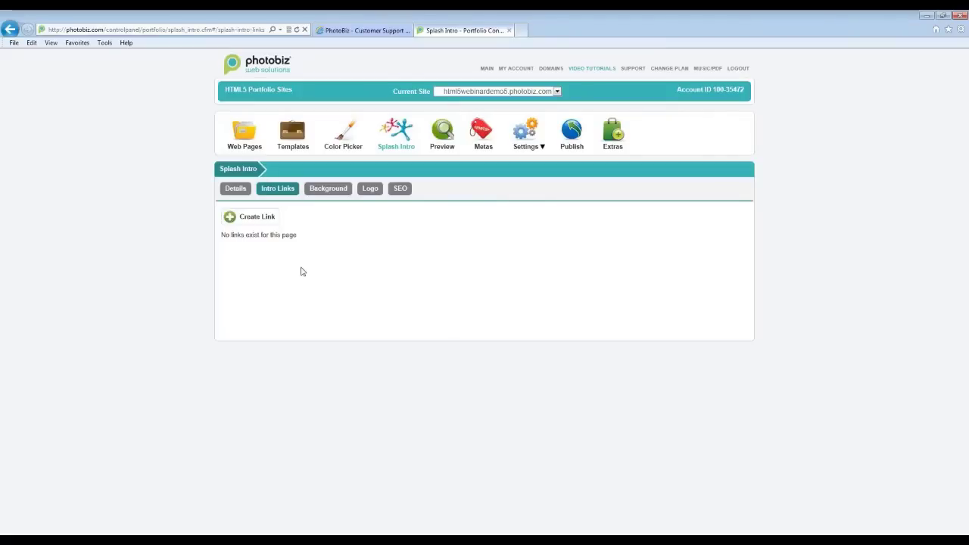
Step: Copy the direct page link of the About the Photographer page for use in a splash intro link
click(254, 217)
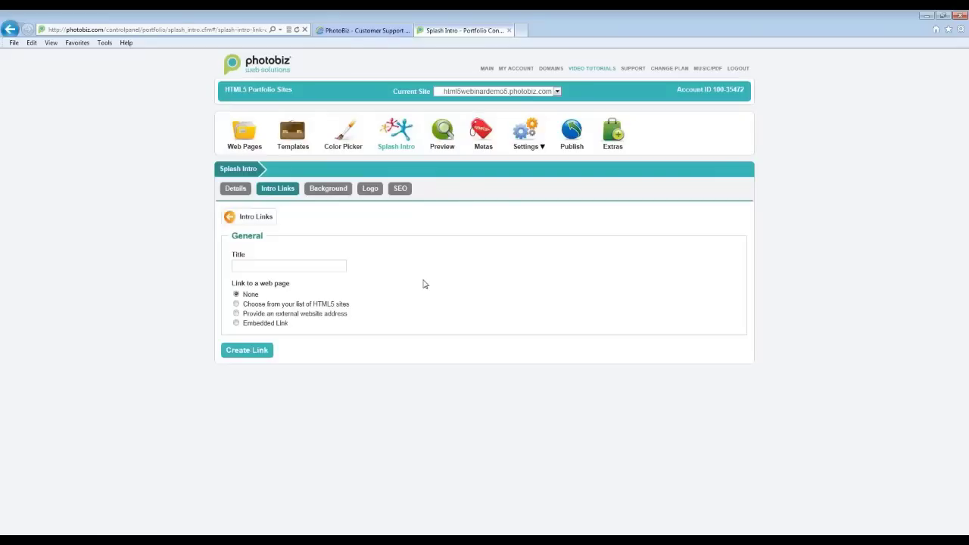
click(248, 138)
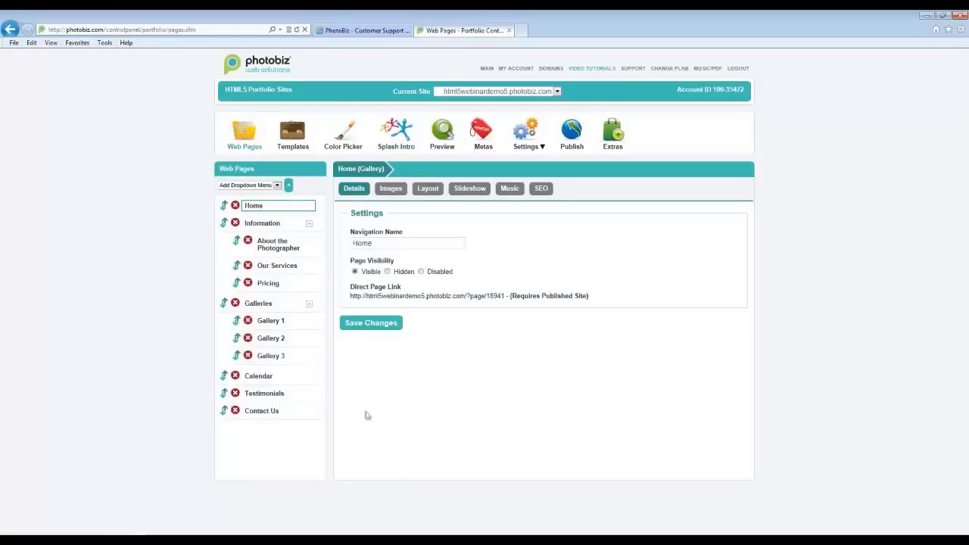
click(273, 255)
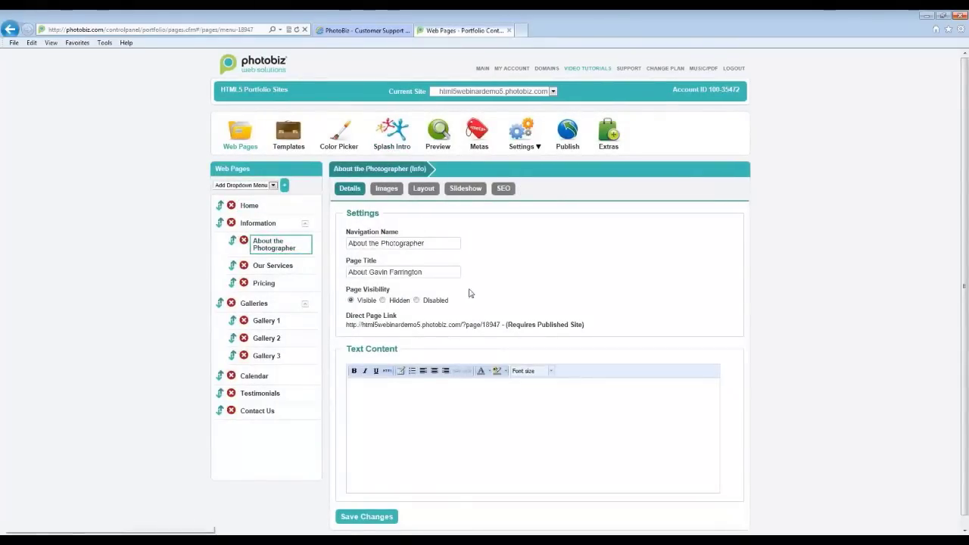
drag(502, 325, 352, 334)
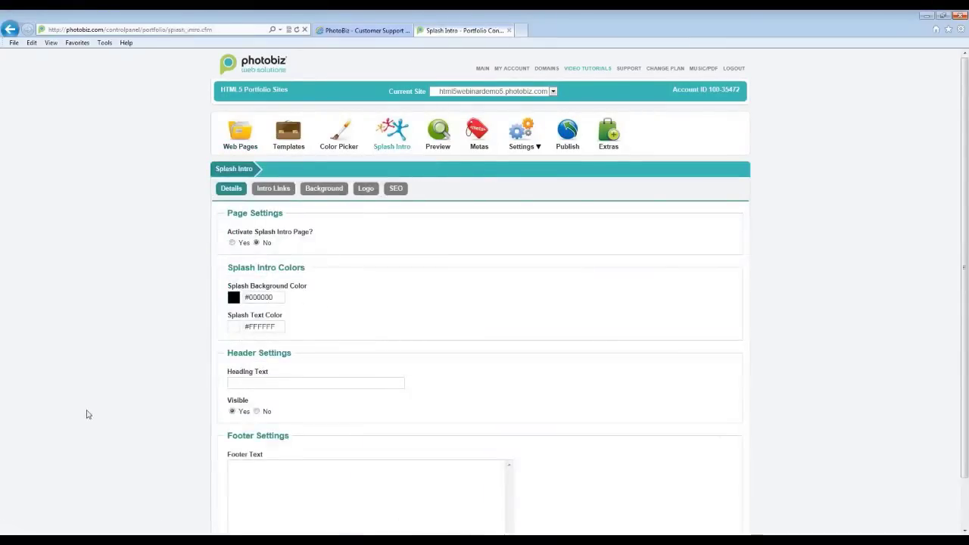
scroll(86, 415, down, 2)
click(273, 132)
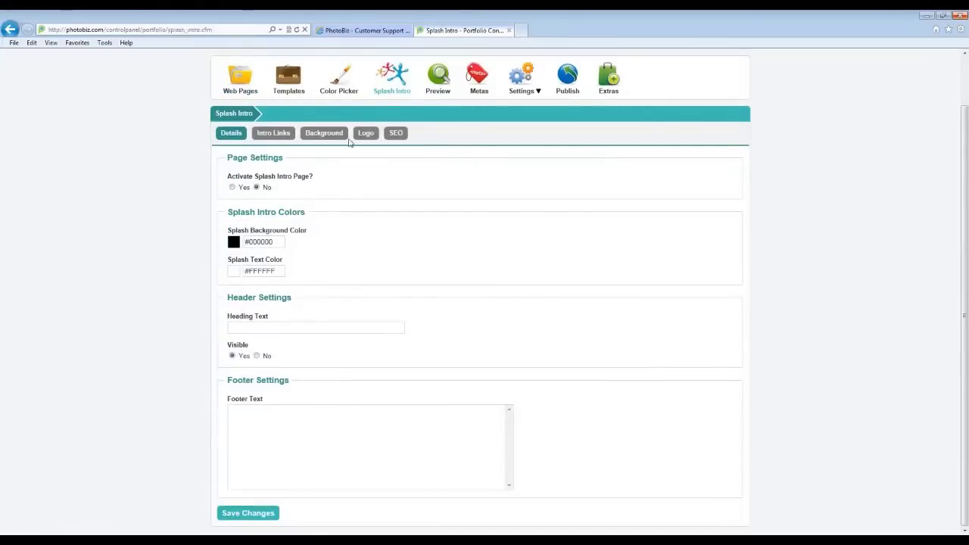
click(236, 313)
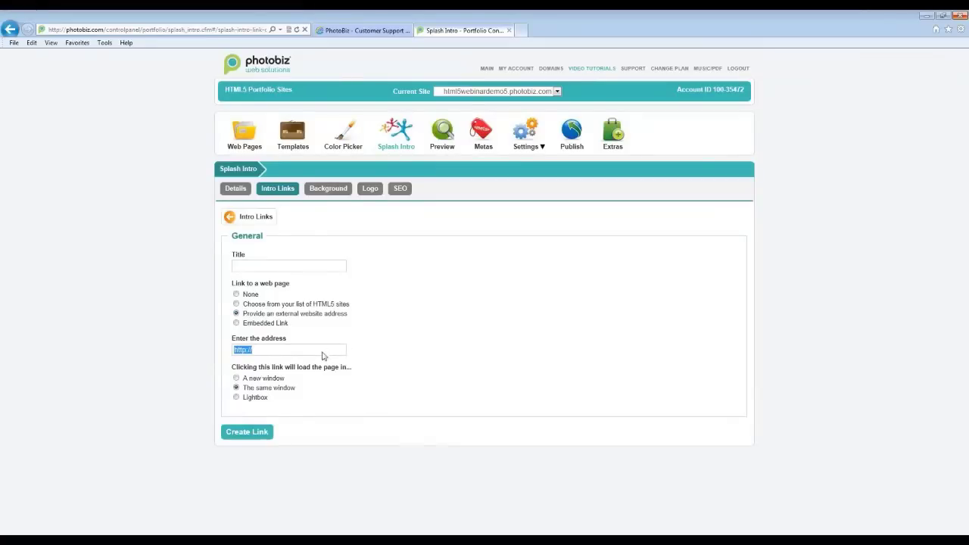
key(ctrl+v)
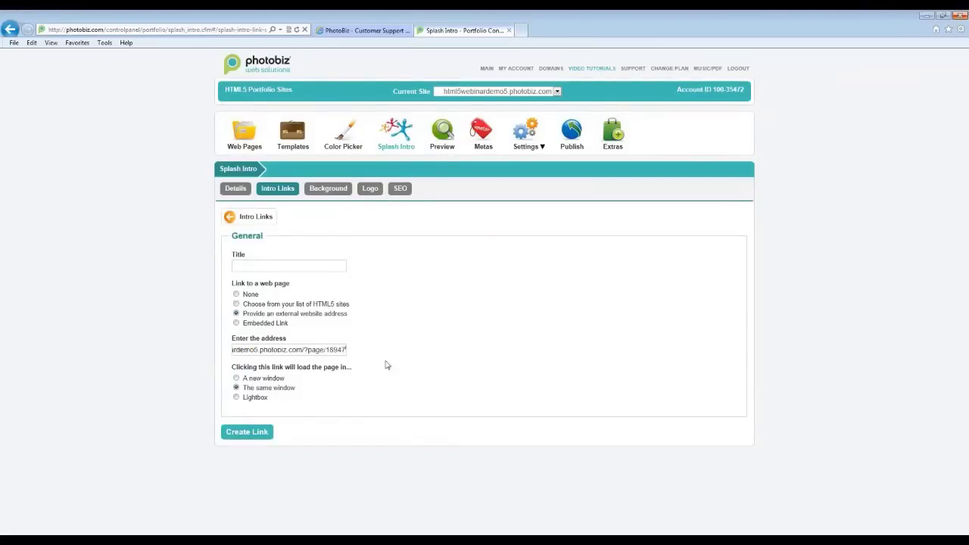
key(Return)
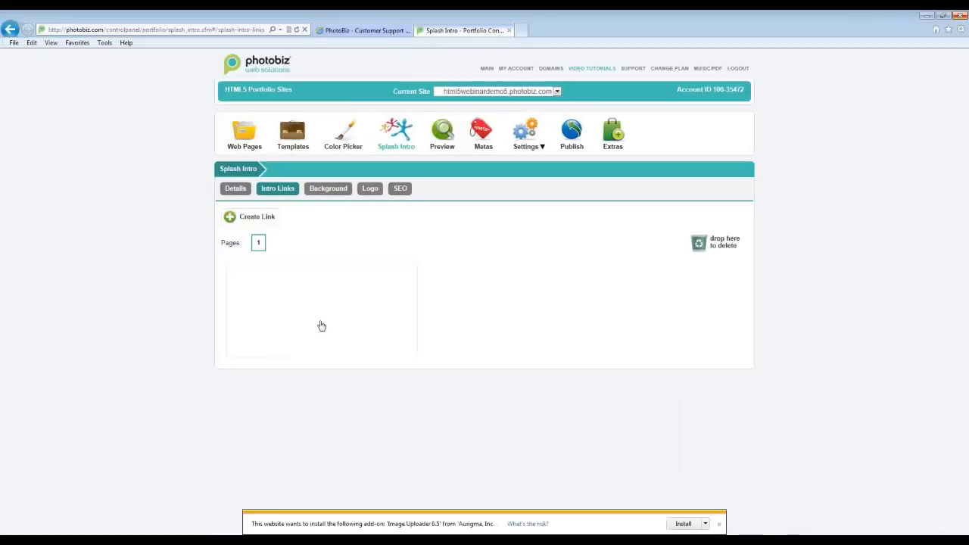
Step: Title the new splash intro link "Info page" and save it
click(339, 315)
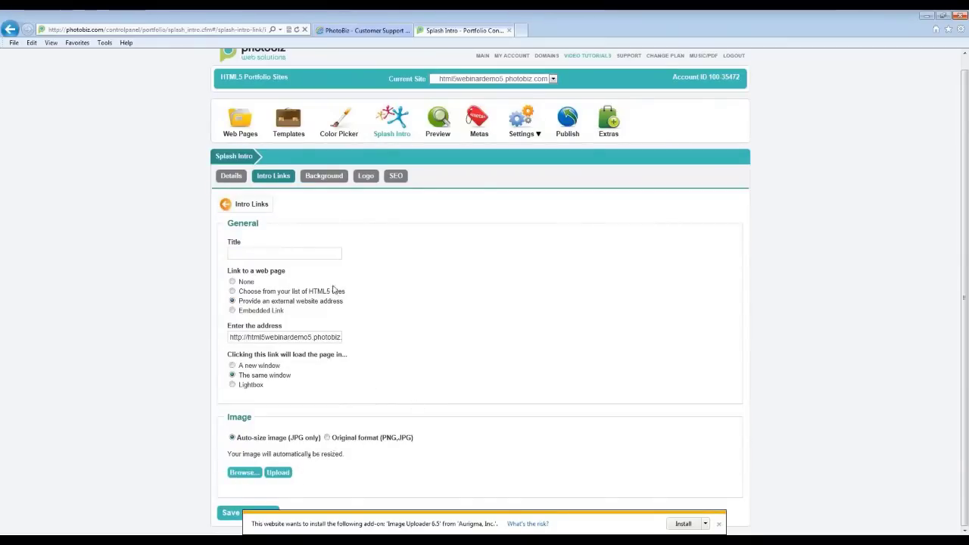
click(301, 256)
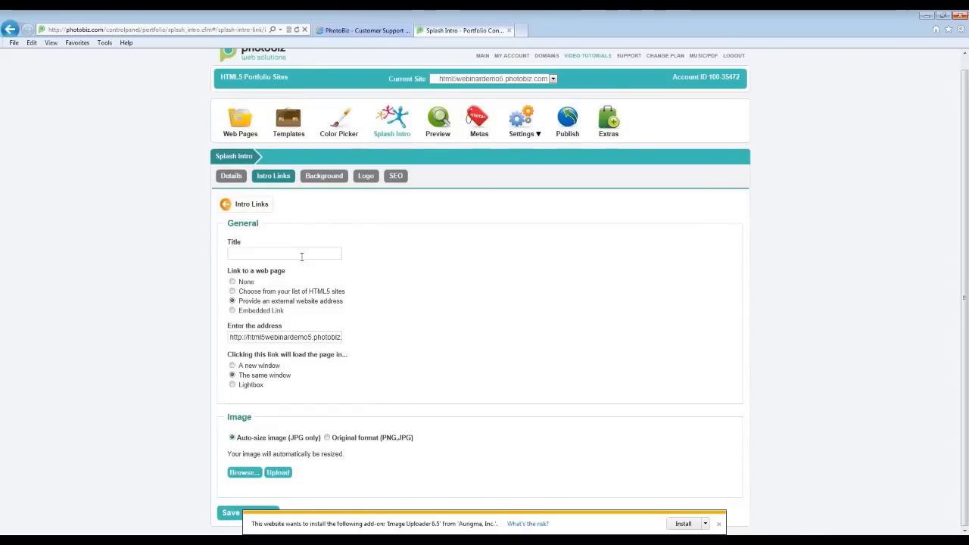
text(Info page)
click(229, 513)
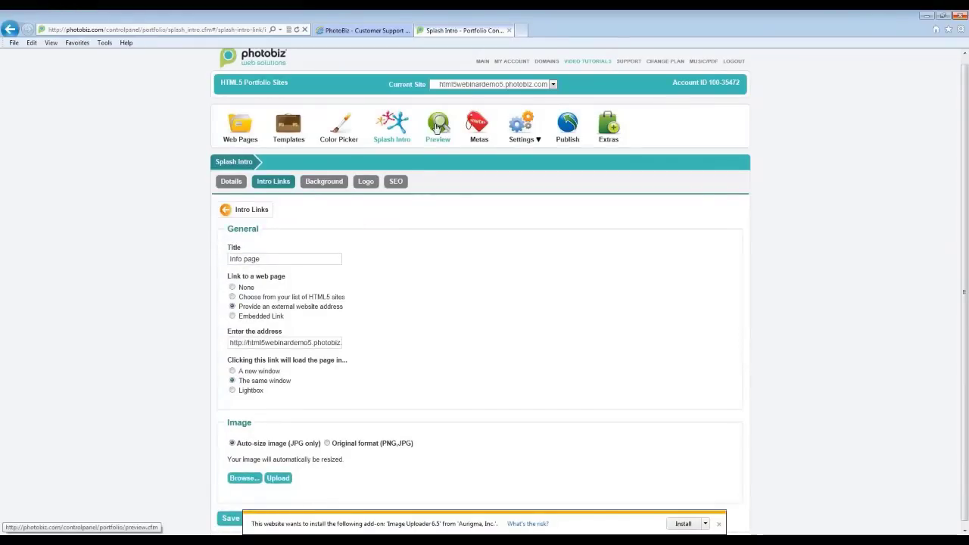
Step: Preview the site's splash intro, follow its Info page link, and close the preview
click(437, 129)
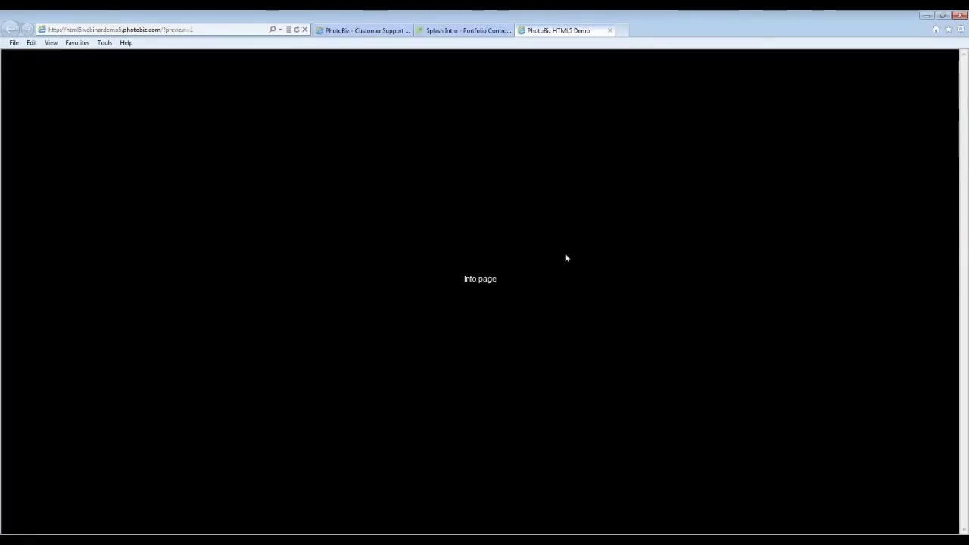
click(483, 281)
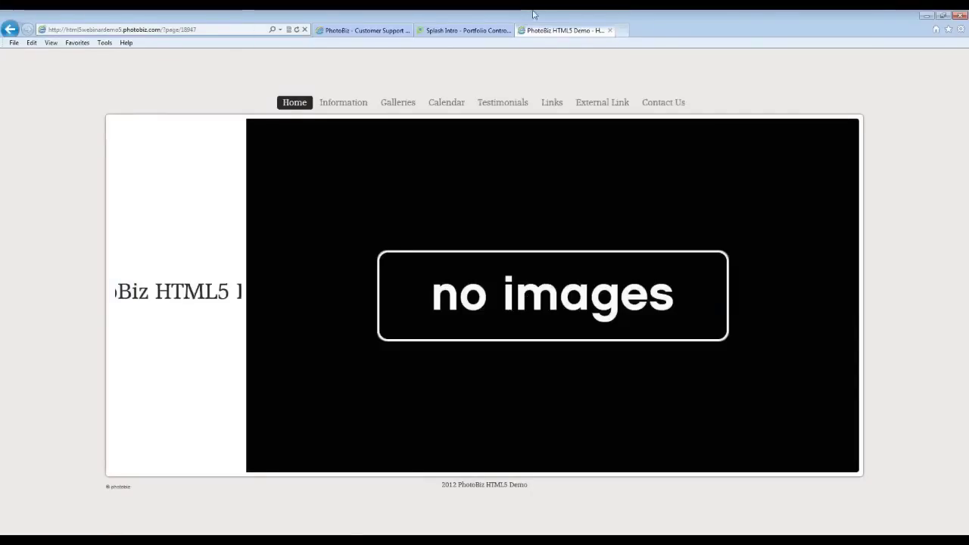
click(610, 31)
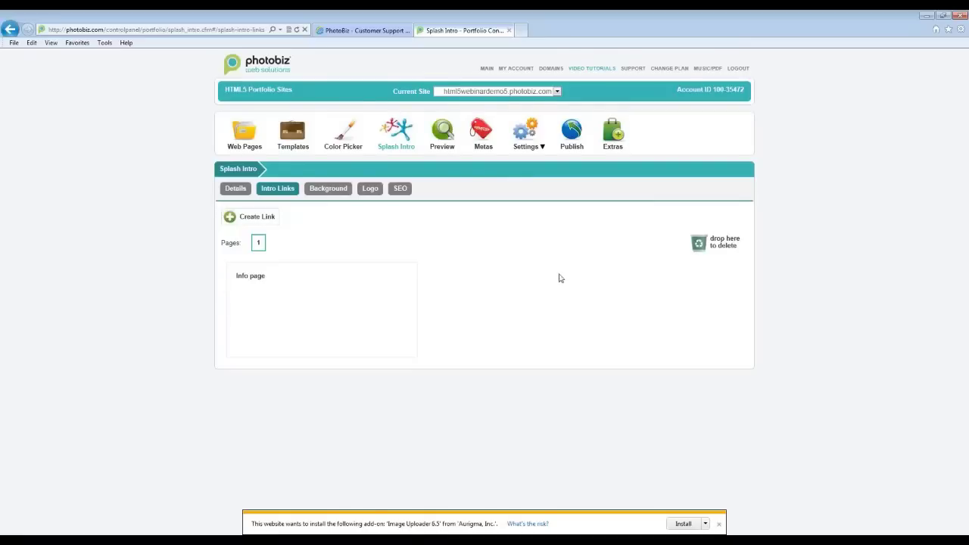
Step: Examine the splash intro's background choices, including tile and full-page images, the custom upload option and the image positioning settings
click(327, 189)
scroll(93, 303, down, 2)
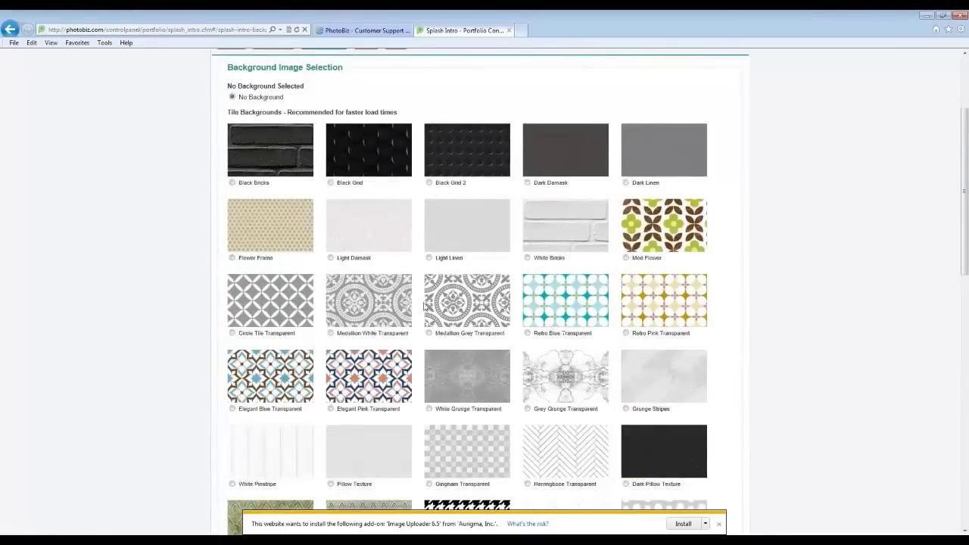
click(719, 524)
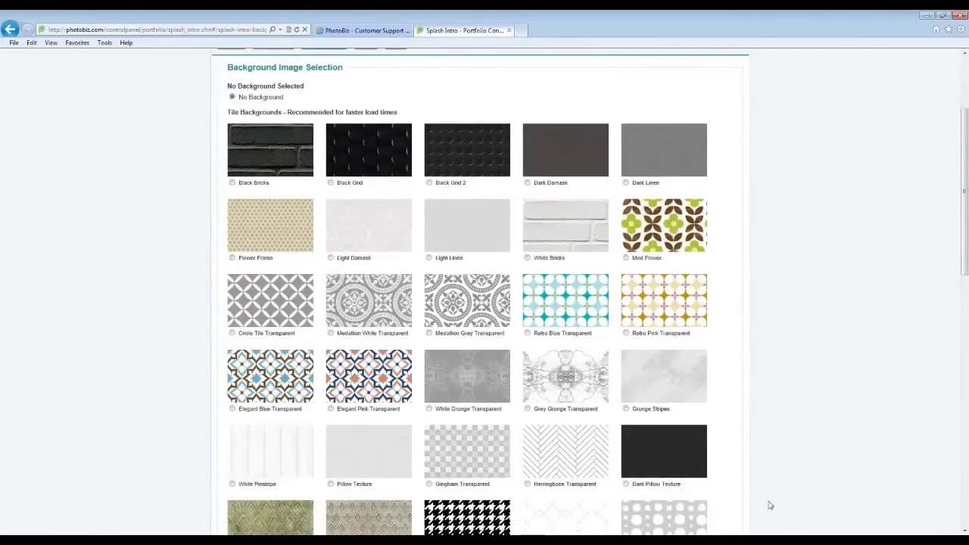
scroll(771, 505, up, 2)
scroll(771, 505, down, 9)
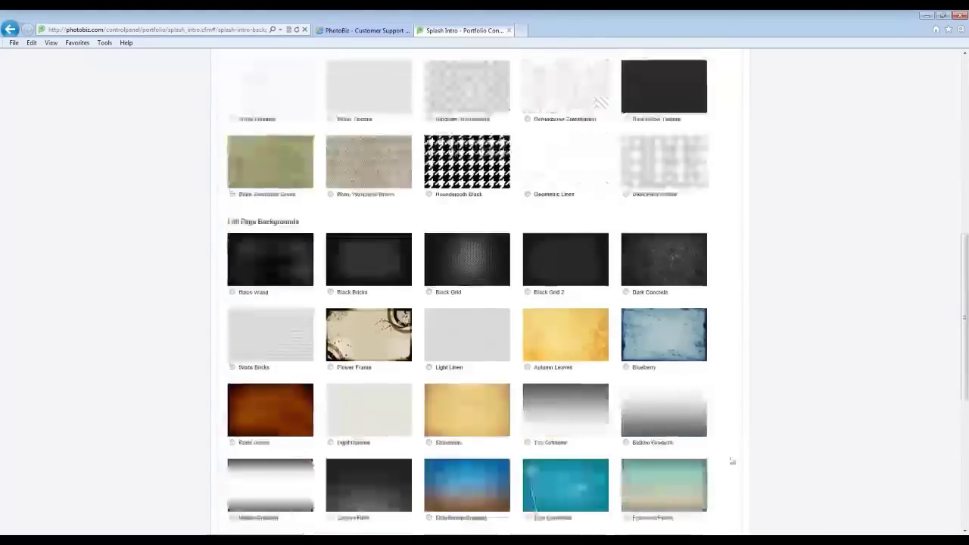
scroll(781, 459, up, 10)
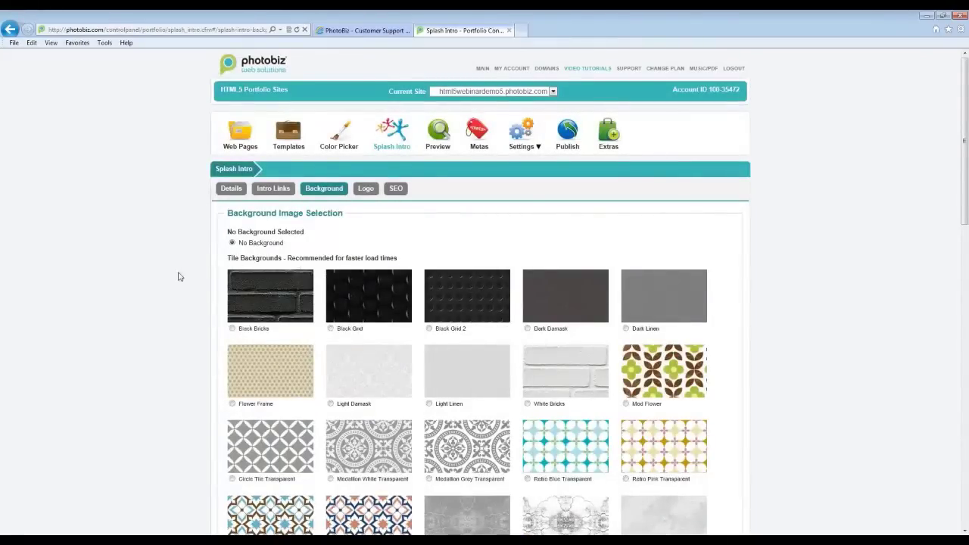
scroll(244, 308, down, 6)
scroll(121, 405, down, 6)
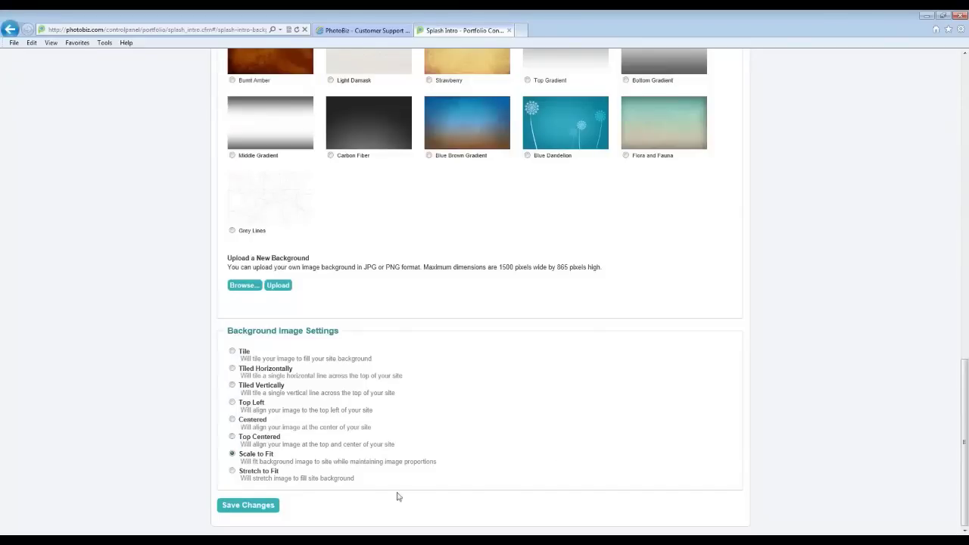
Step: Set the splash intro background to the full-page Grey Lines image, save the change, and preview the site
scroll(527, 485, up, 7)
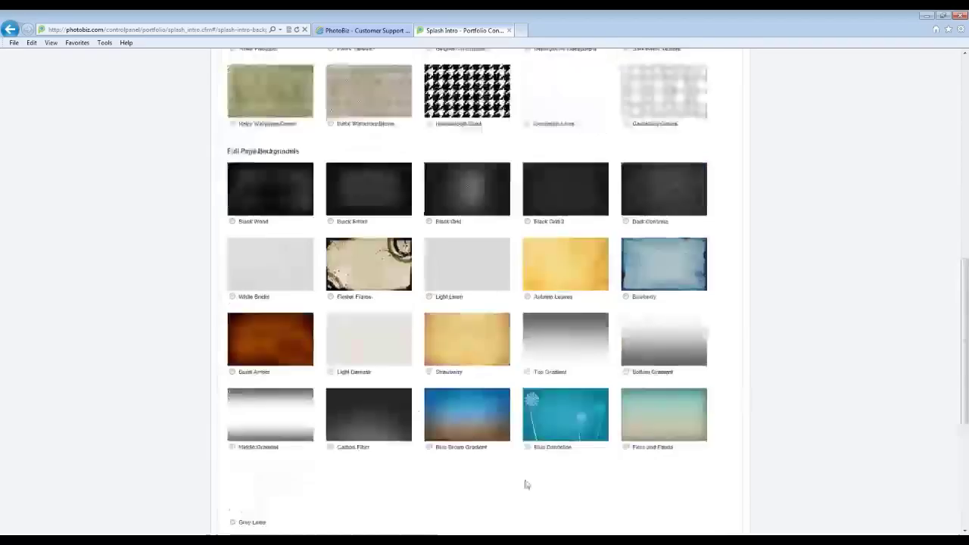
scroll(531, 482, down, 7)
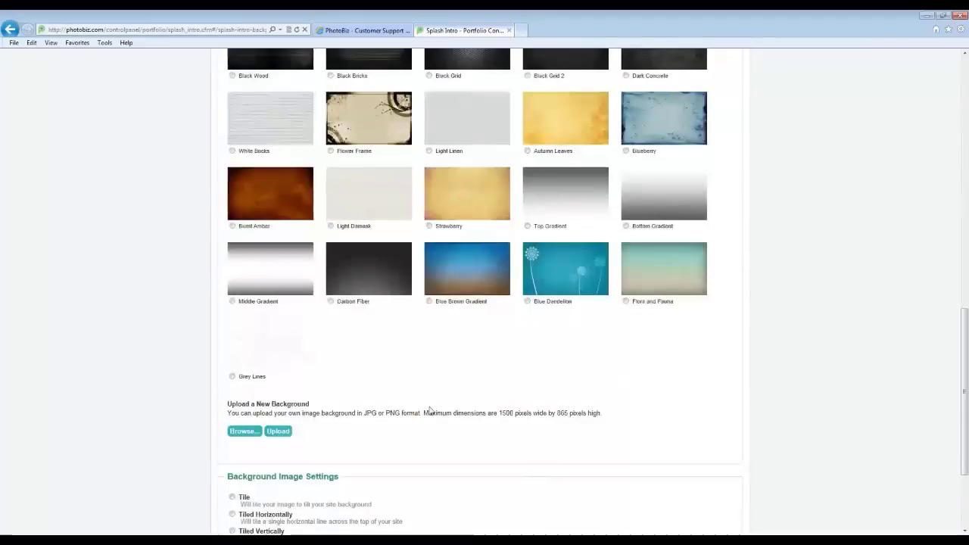
click(231, 230)
click(244, 509)
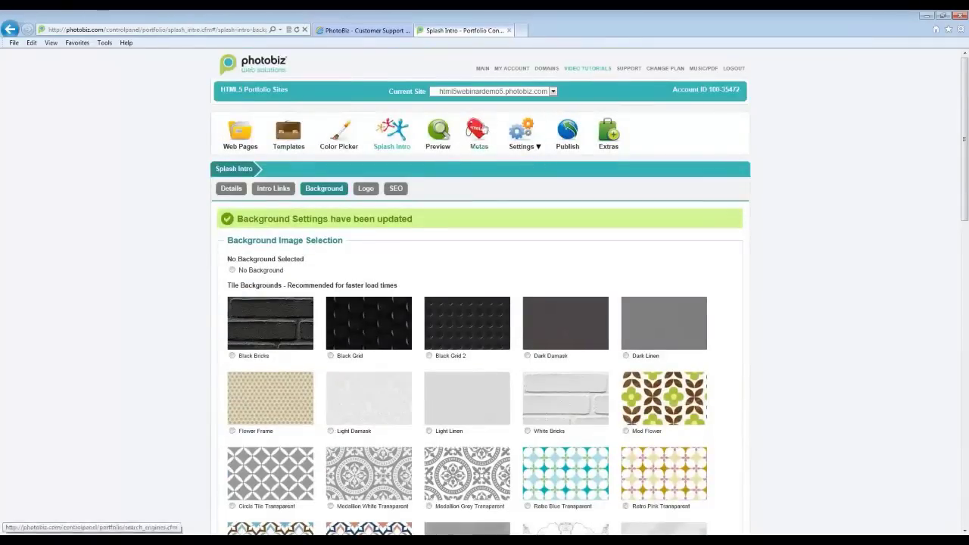
click(443, 134)
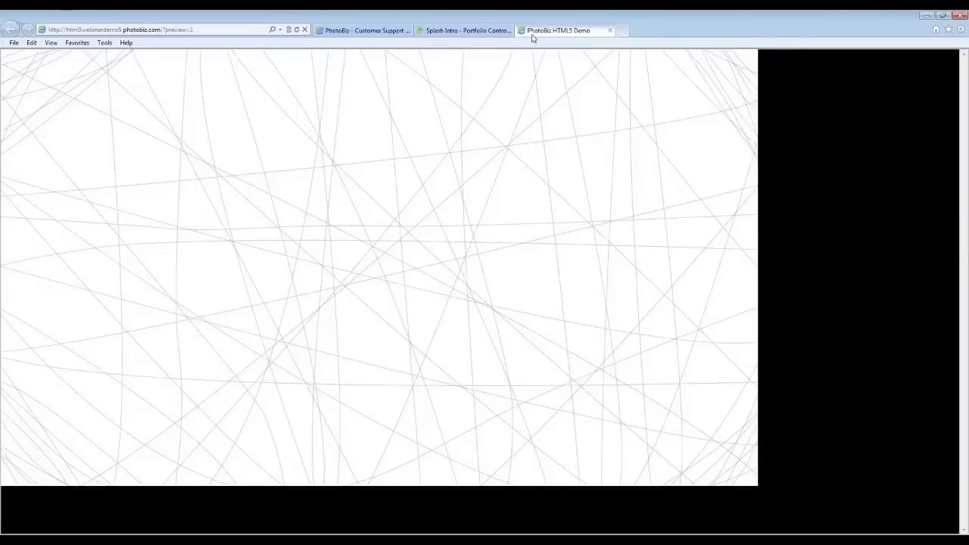
Step: Set the splash intro's background image positioning to Centered, save it, check the refreshed preview, and return to the background settings
click(454, 30)
scroll(145, 293, down, 15)
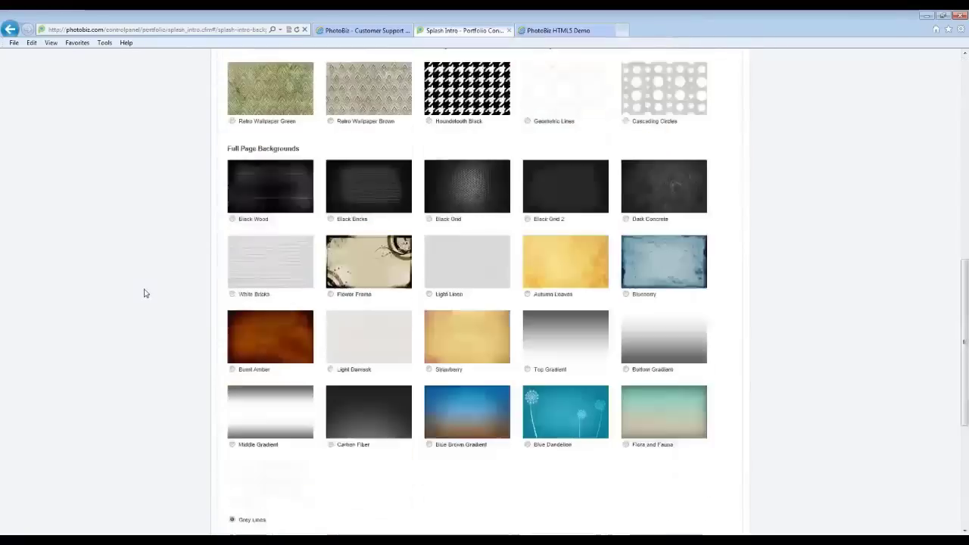
scroll(145, 292, down, 2)
click(231, 422)
click(247, 505)
click(558, 30)
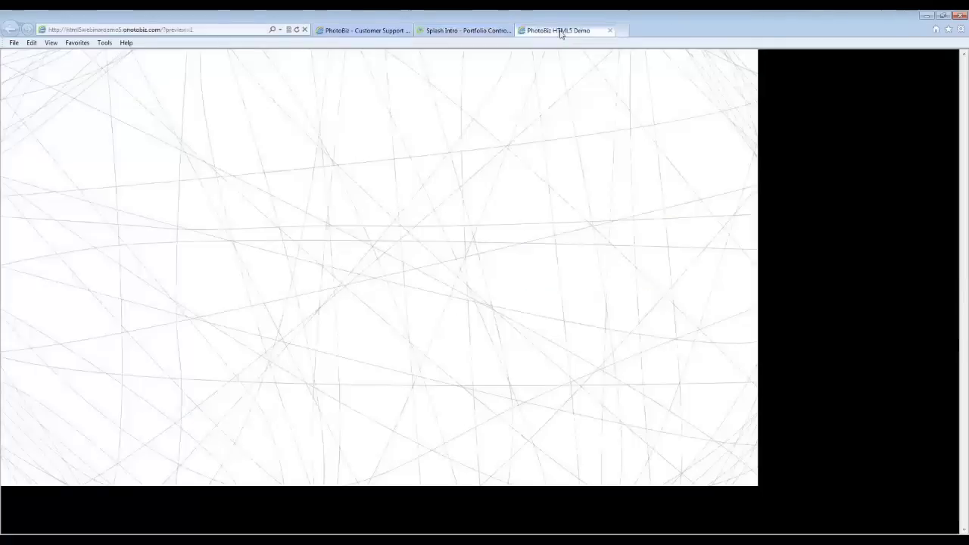
click(175, 31)
key(Return)
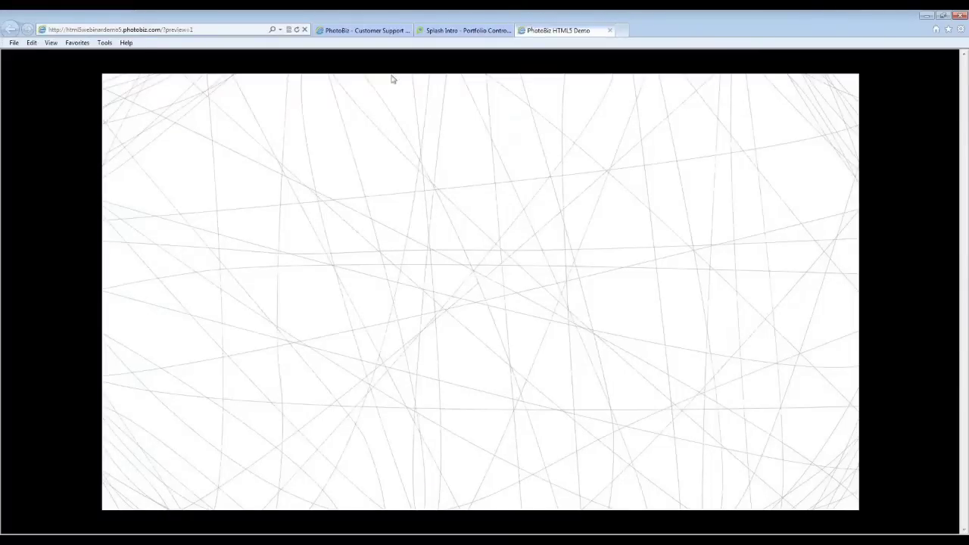
click(432, 31)
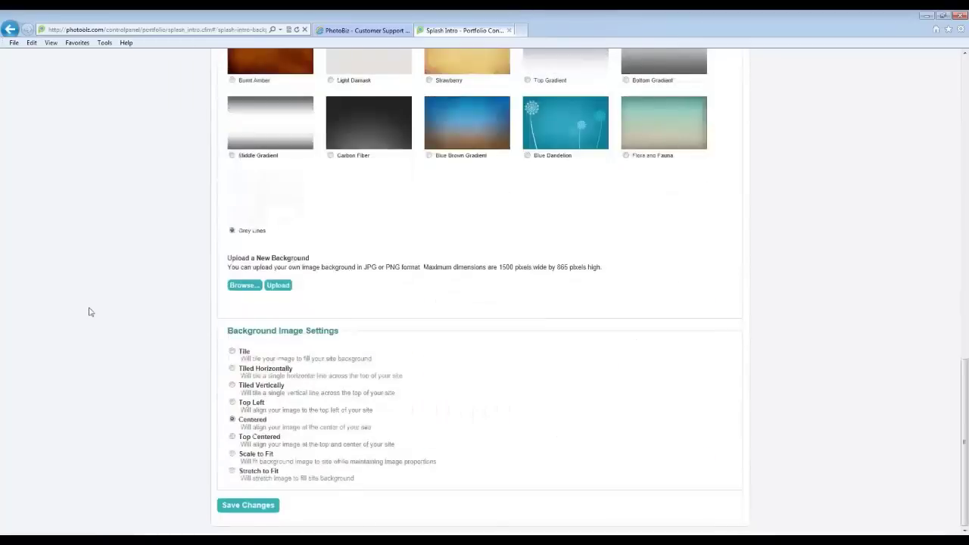
Step: Look over the splash intro's logo upload and alignment settings, dismissing the add-on notice, and open its SEO settings
scroll(153, 311, up, 15)
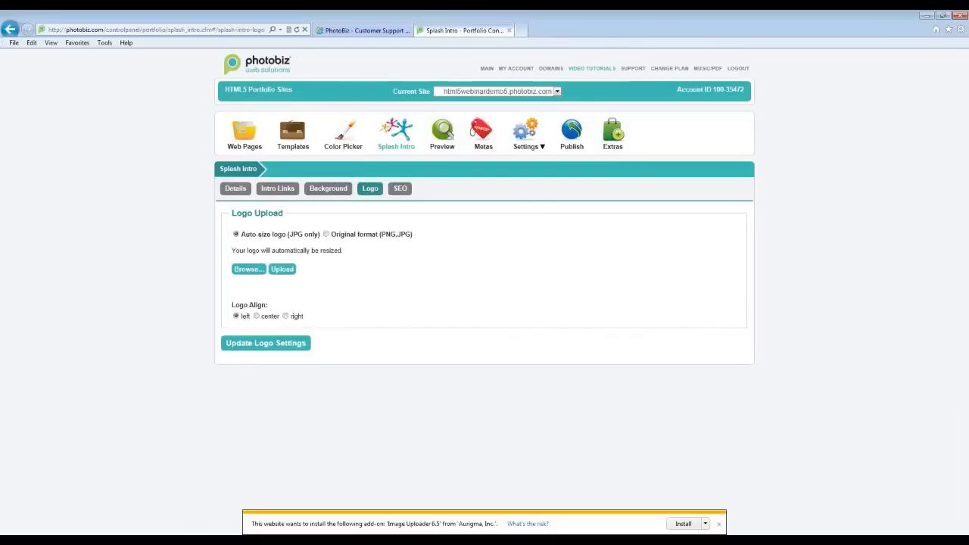
click(719, 524)
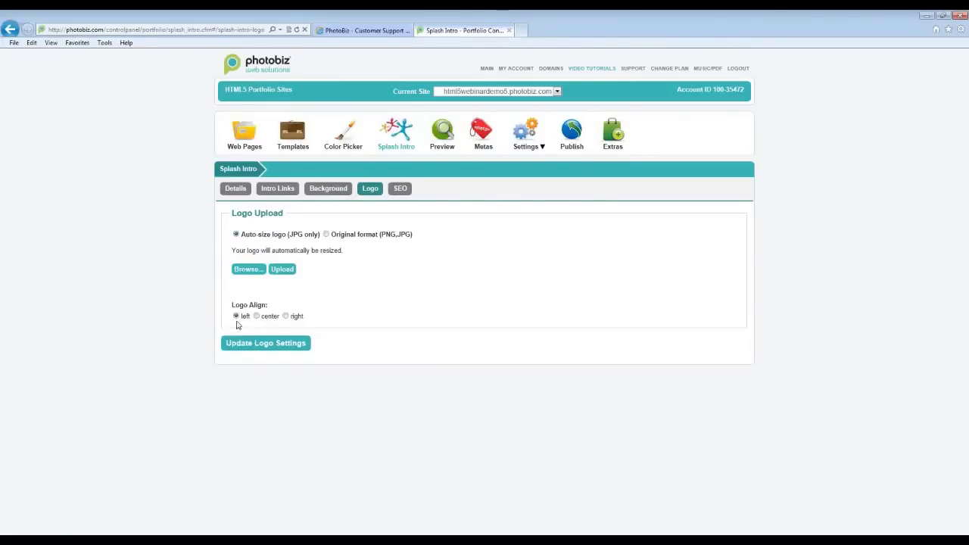
click(404, 190)
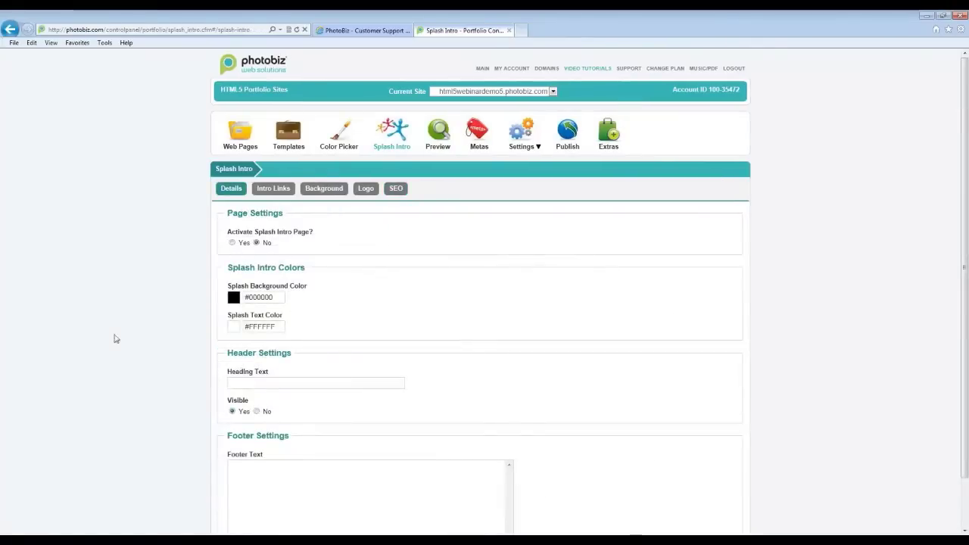
Step: Save the splash intro details with the splash page deactivated, and preview the site's home page
scroll(115, 337, down, 1)
click(266, 513)
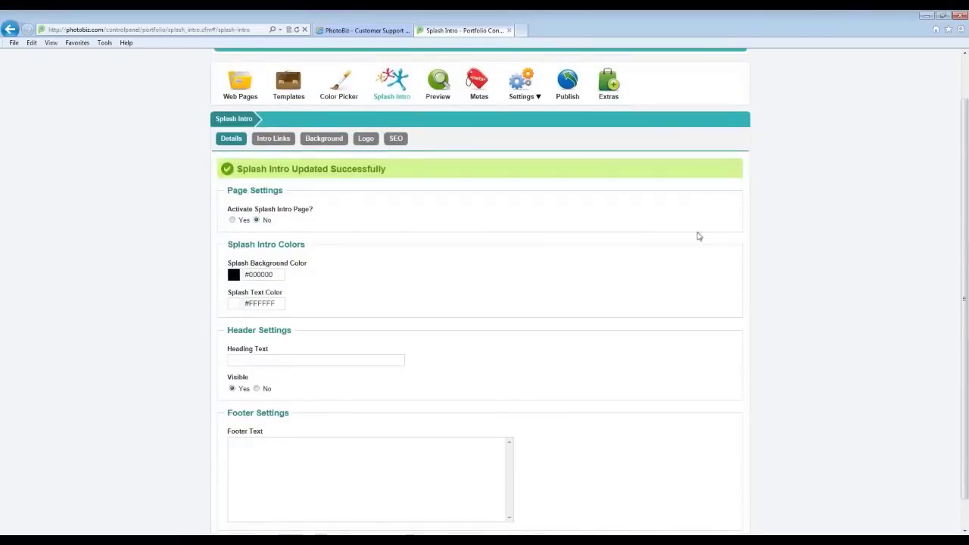
scroll(692, 246, up, 1)
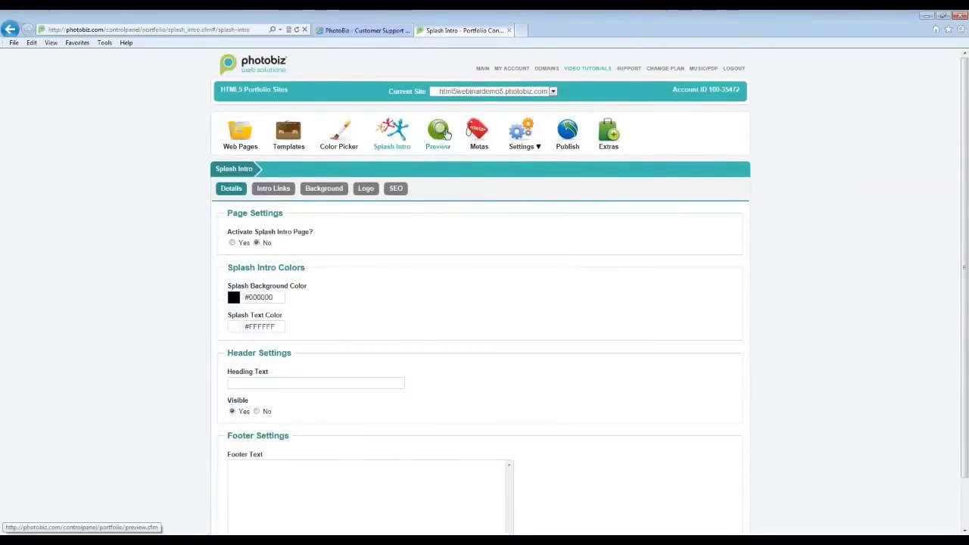
click(439, 137)
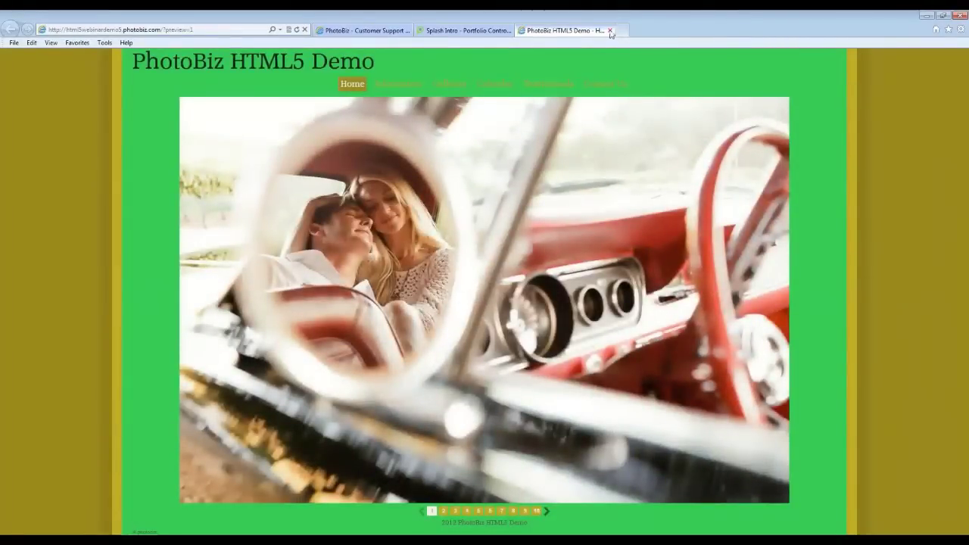
click(610, 33)
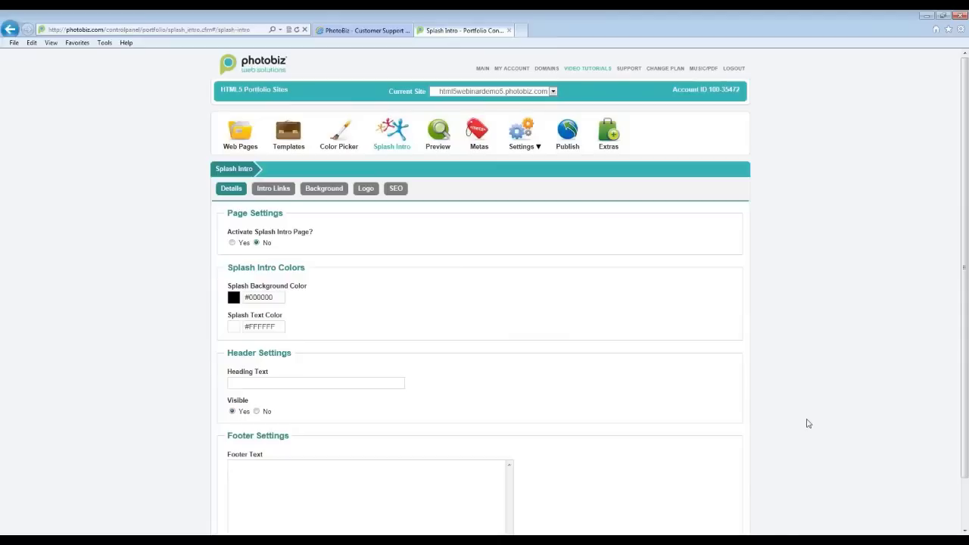
click(437, 130)
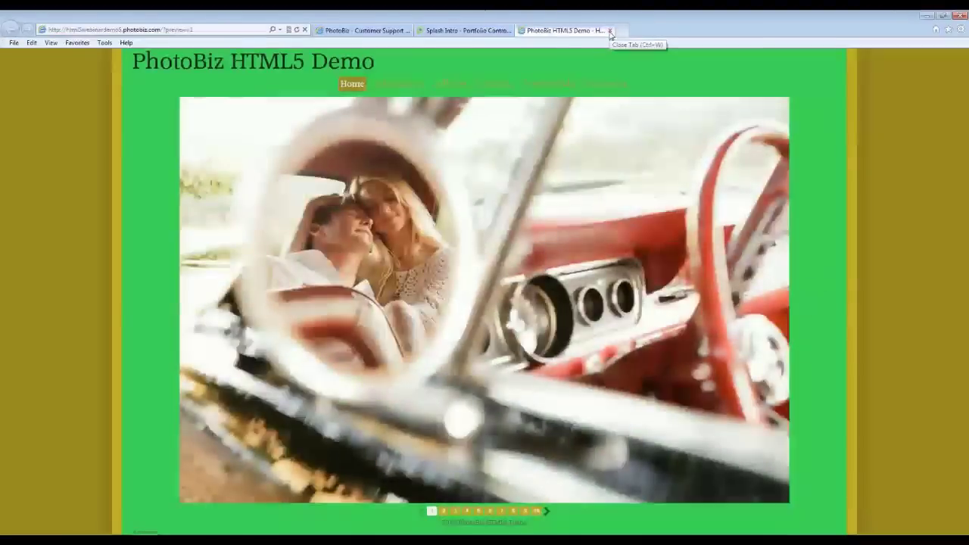
click(610, 32)
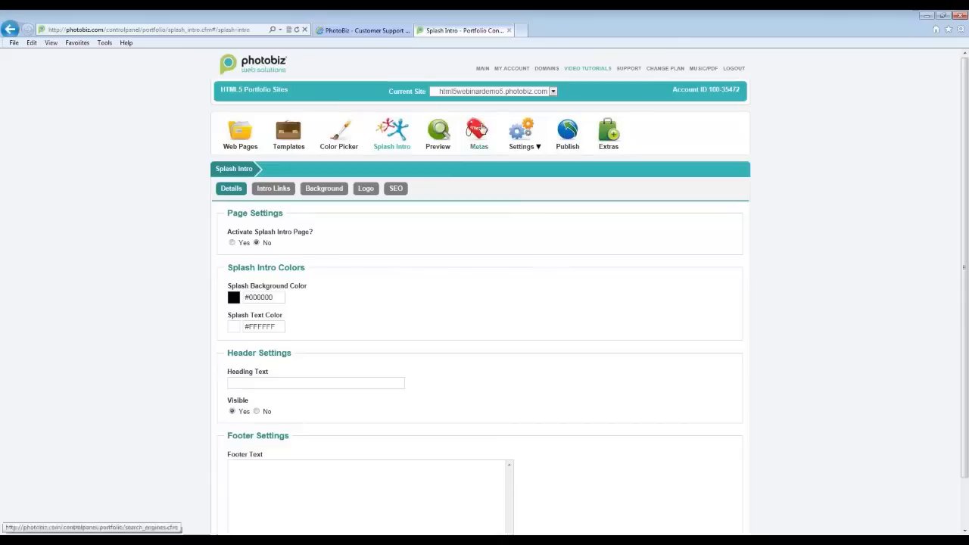
Step: Review the site's search engine meta data fields, visit the main control panel, and reopen the HTML5 portfolio product
click(481, 129)
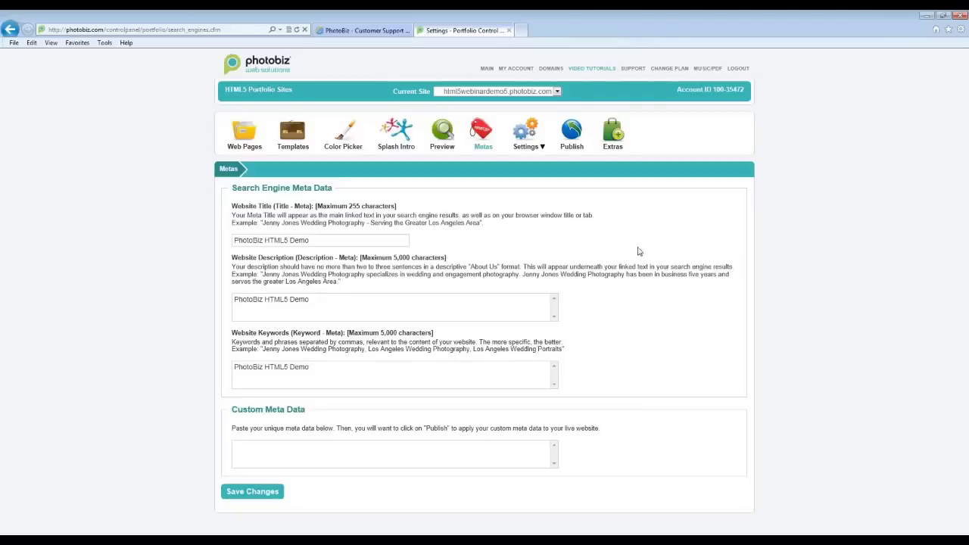
click(487, 68)
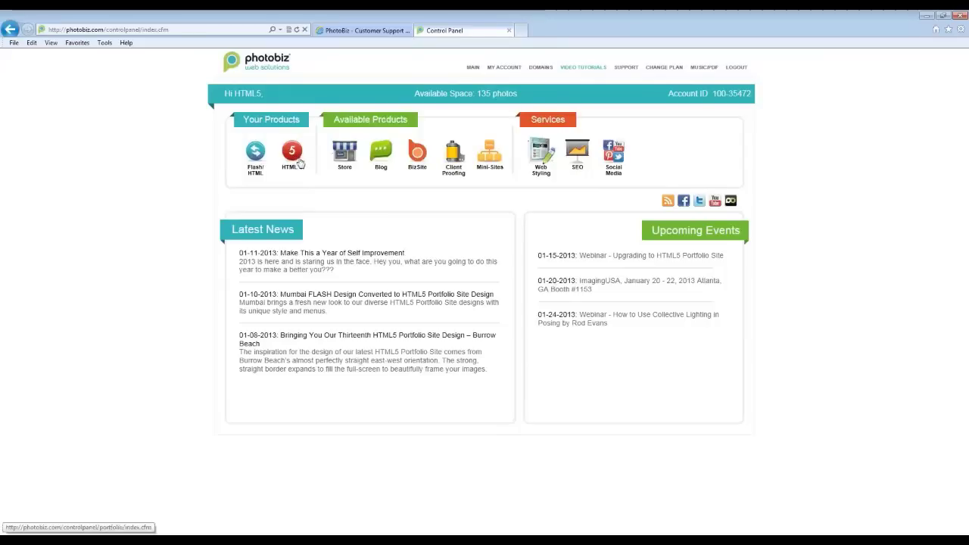
click(300, 164)
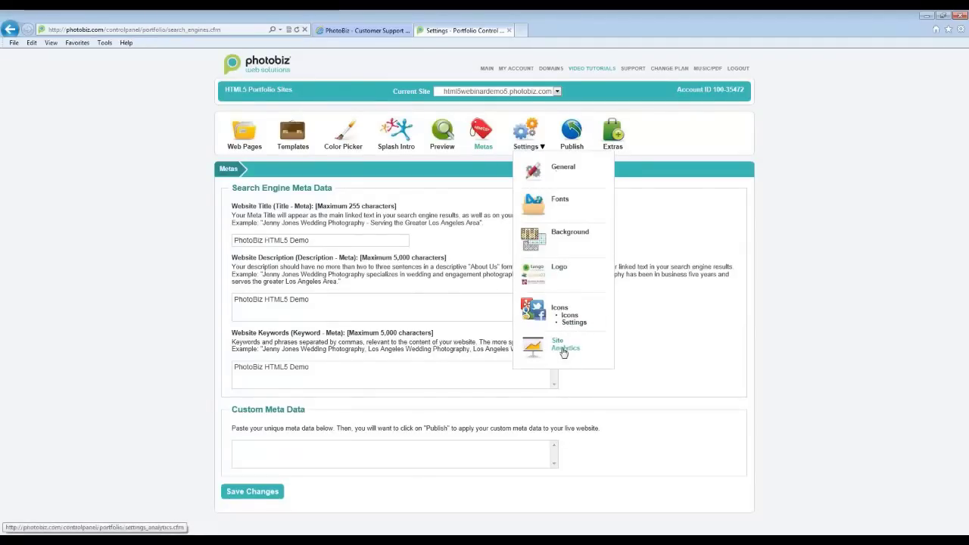
Step: Examine the general settings for the site's header text, header alignment, footer text and favicon upload
click(566, 171)
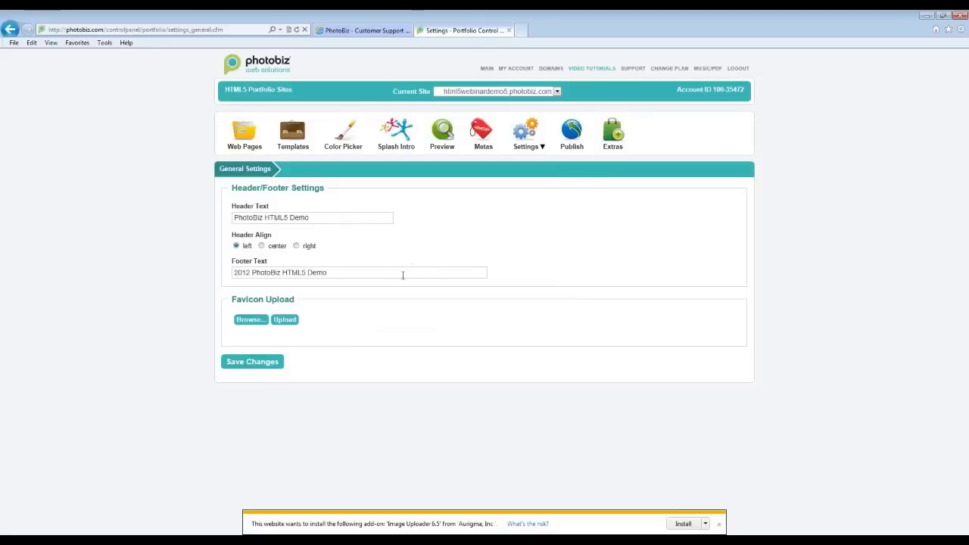
drag(232, 300, 396, 329)
click(399, 330)
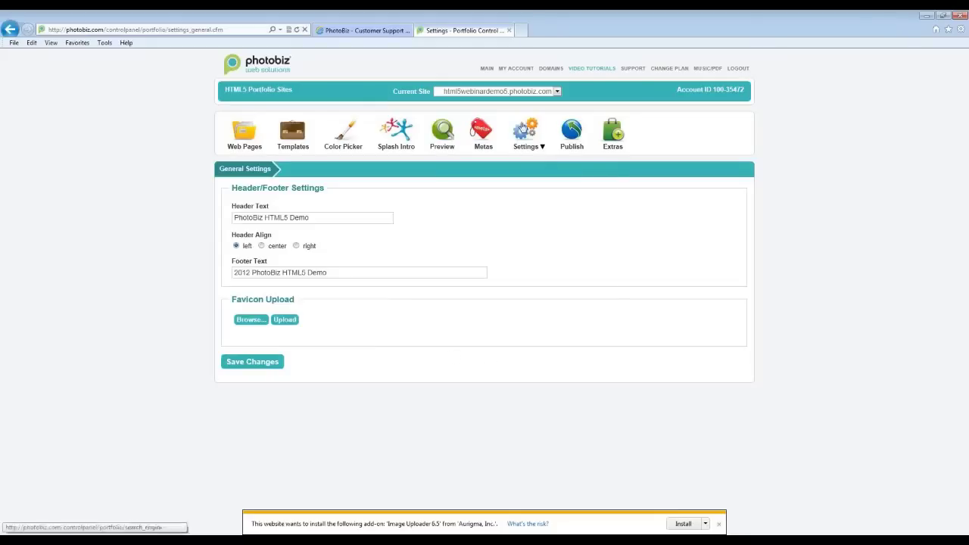
Step: Examine the site's font settings for each text element and view the fonts offered for the header/logo, leaving the selection as is
click(563, 204)
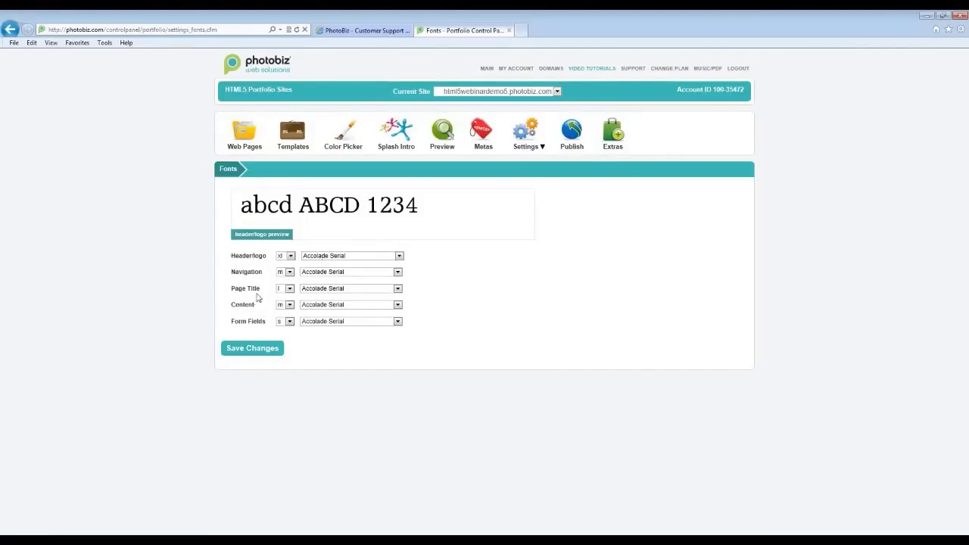
drag(259, 313, 213, 308)
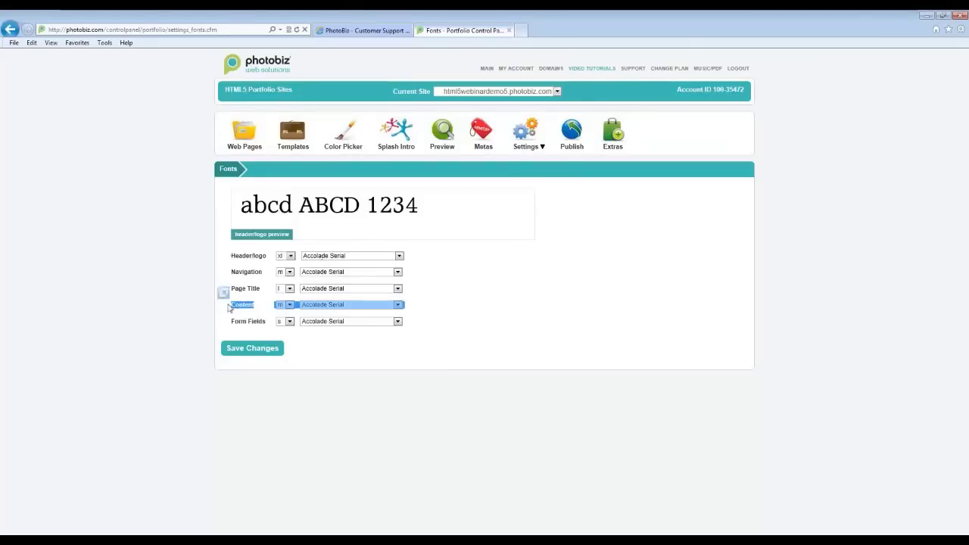
click(215, 308)
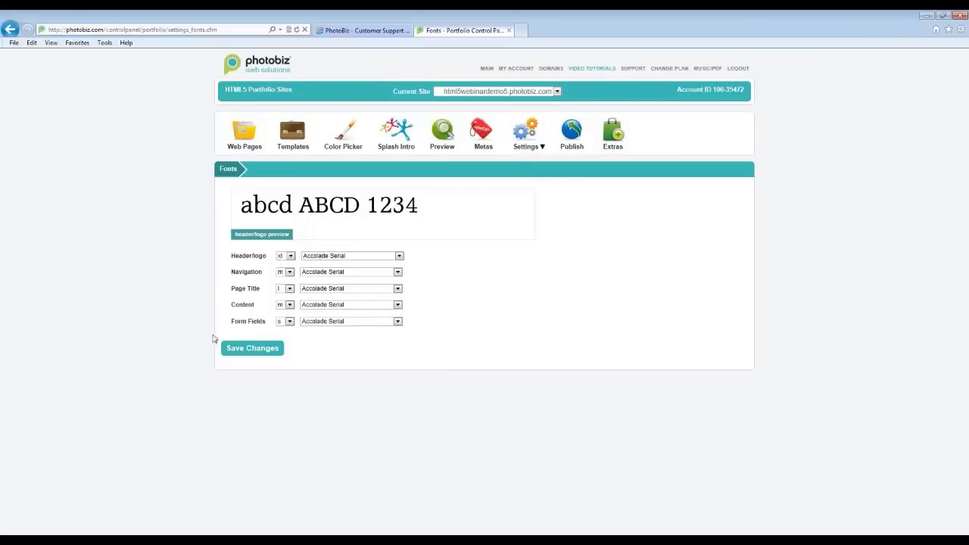
click(399, 257)
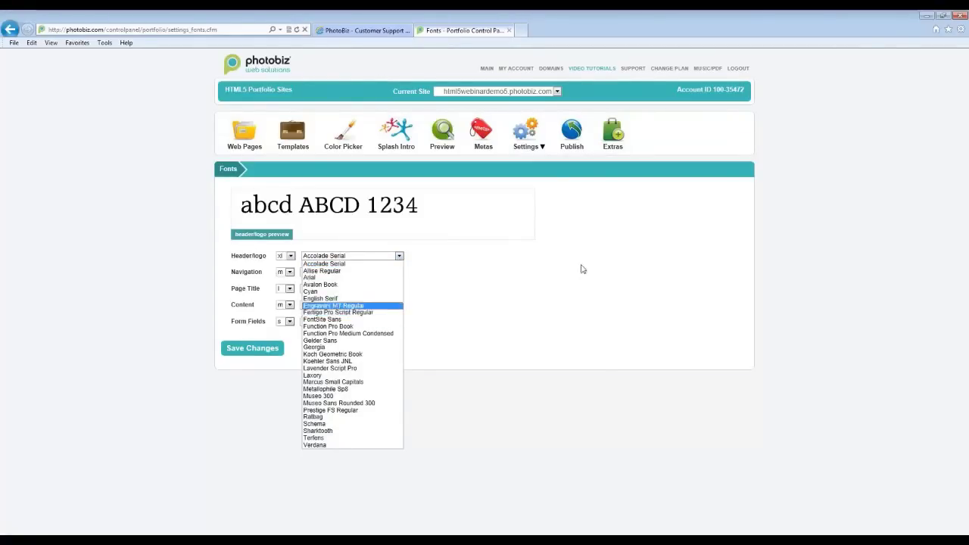
click(548, 307)
Step: Examine the main site's background settings, from the tile and full-page images to the custom upload and positioning options
click(578, 239)
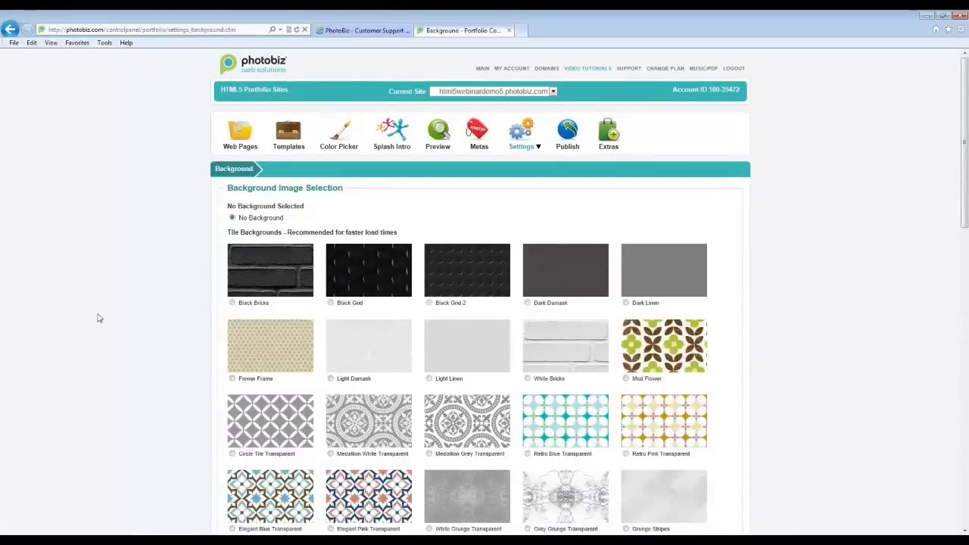
scroll(98, 318, down, 3)
scroll(103, 322, up, 3)
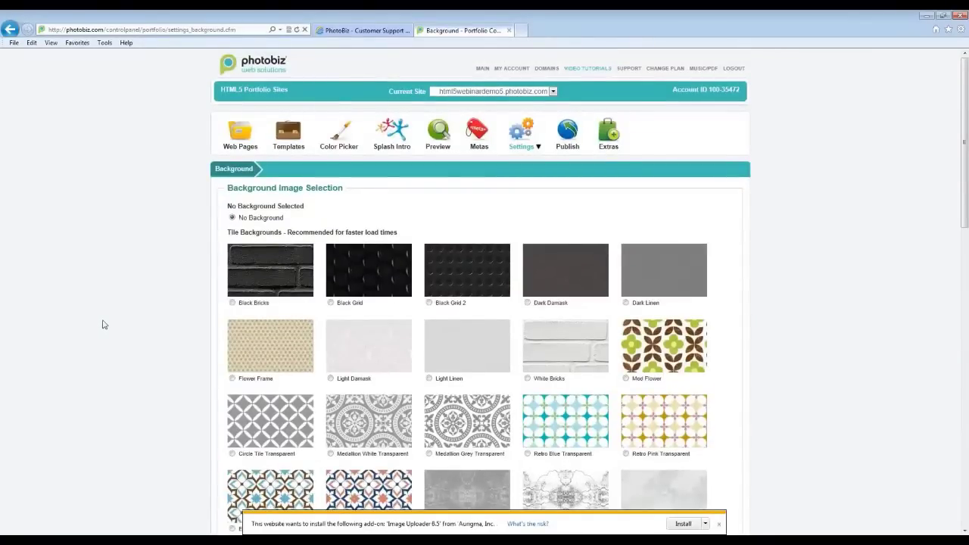
scroll(121, 327, down, 7)
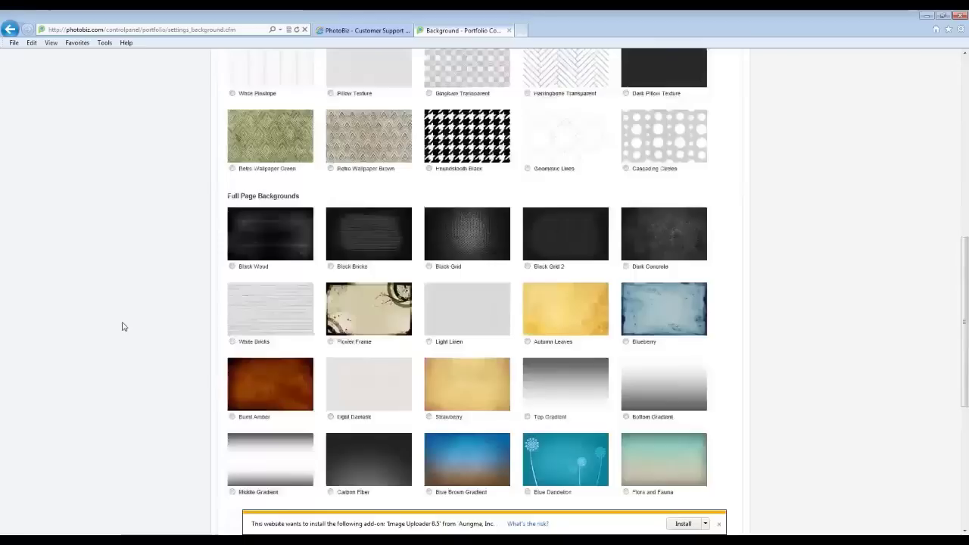
scroll(123, 326, down, 4)
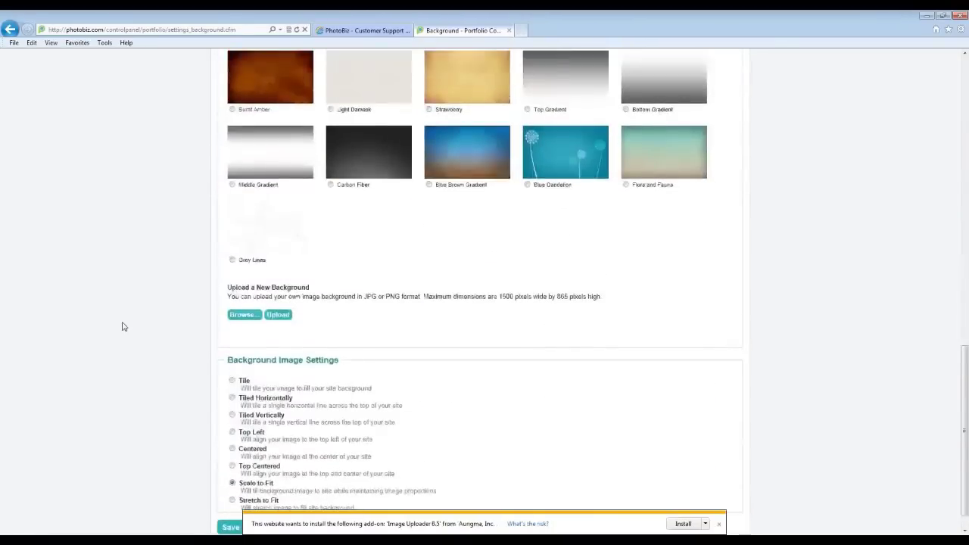
Step: Examine the logo upload and alignment settings, selecting the Original format (PNG,JPG) option to view its size limits
scroll(122, 326, up, 11)
mouse_move(513, 138)
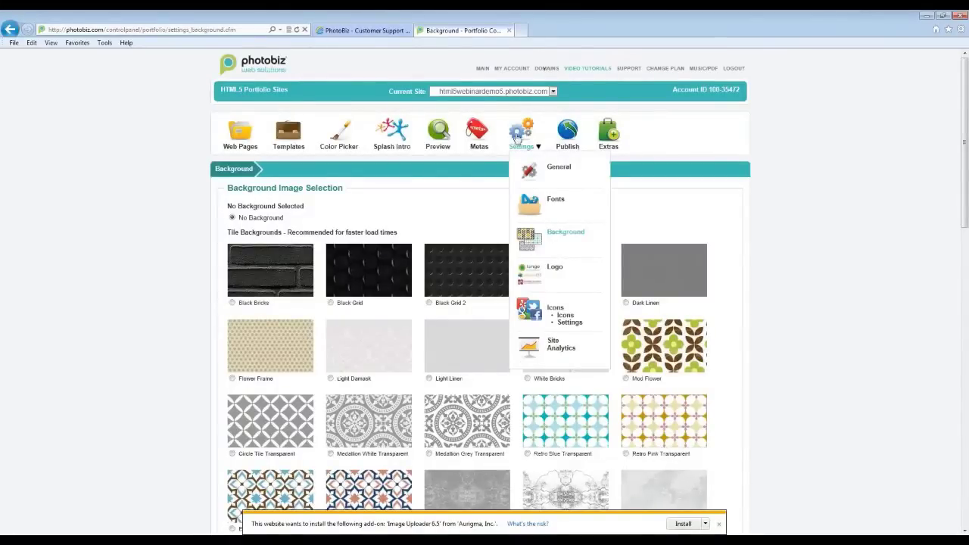
click(555, 267)
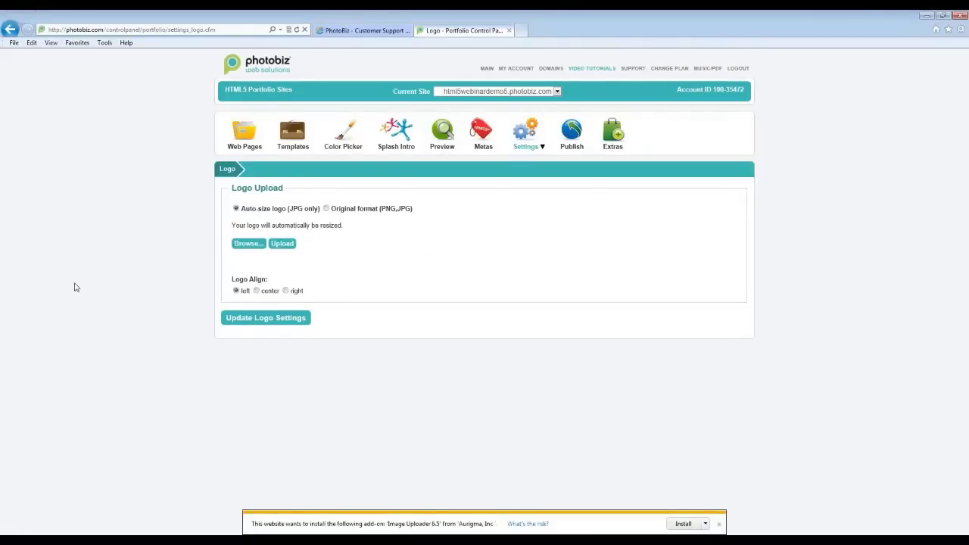
click(327, 209)
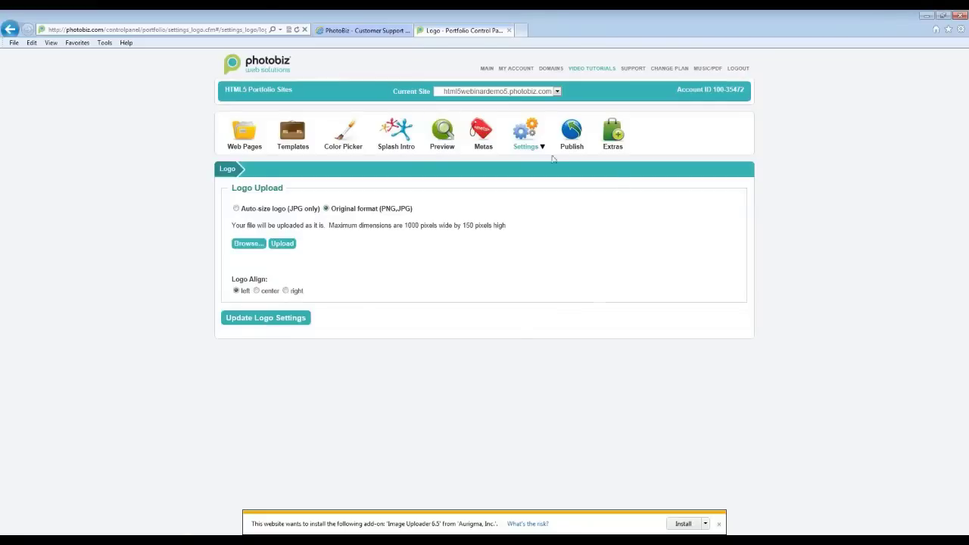
Step: Open the form for adding a social media icon and examine its icon choices and link target options
mouse_move(532, 142)
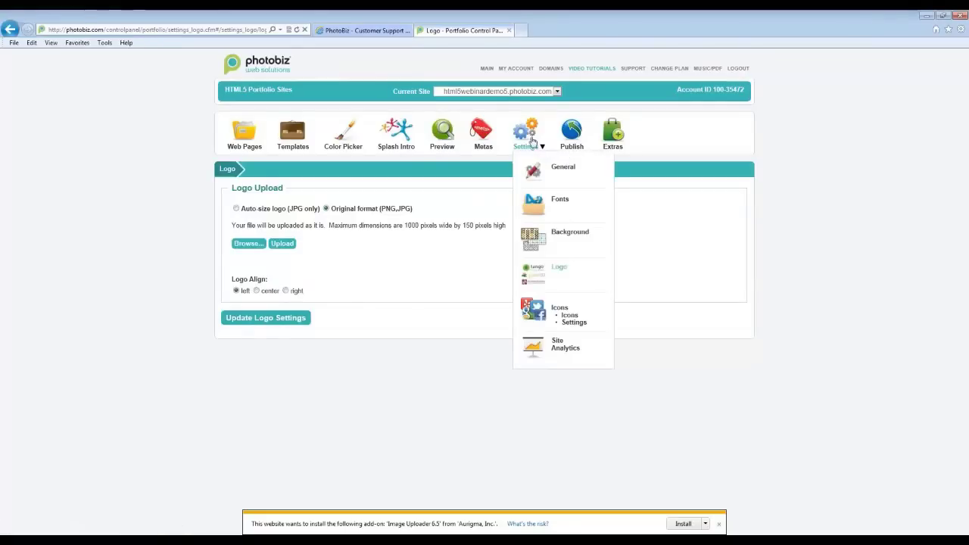
click(567, 319)
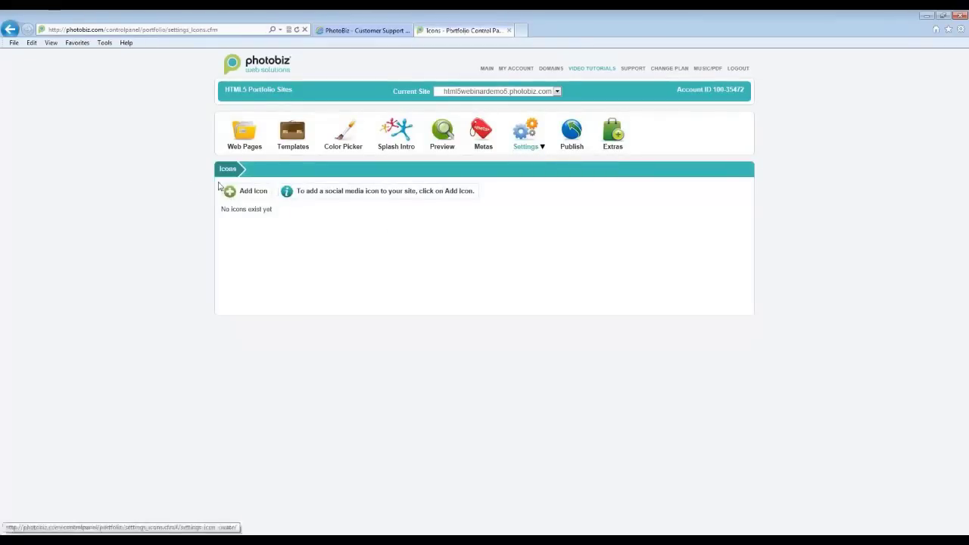
click(228, 190)
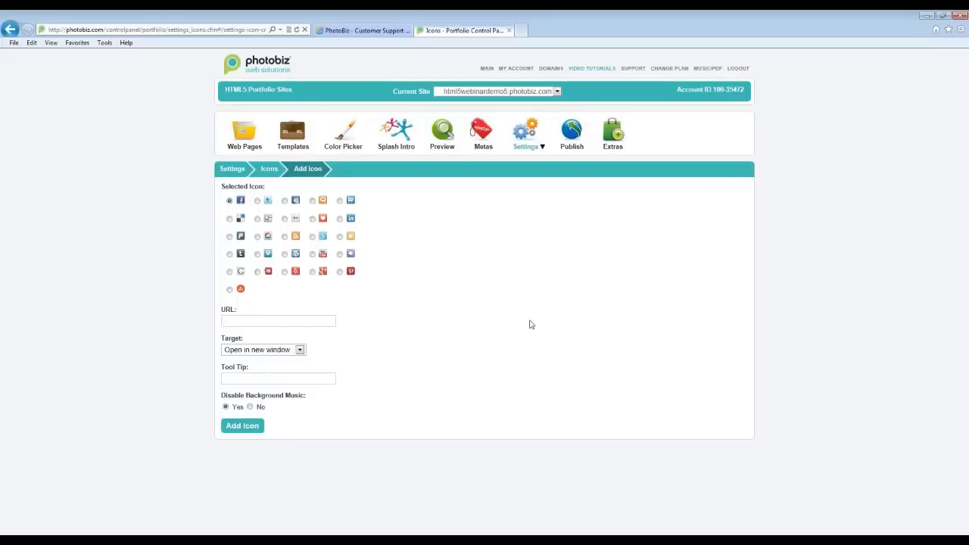
click(299, 349)
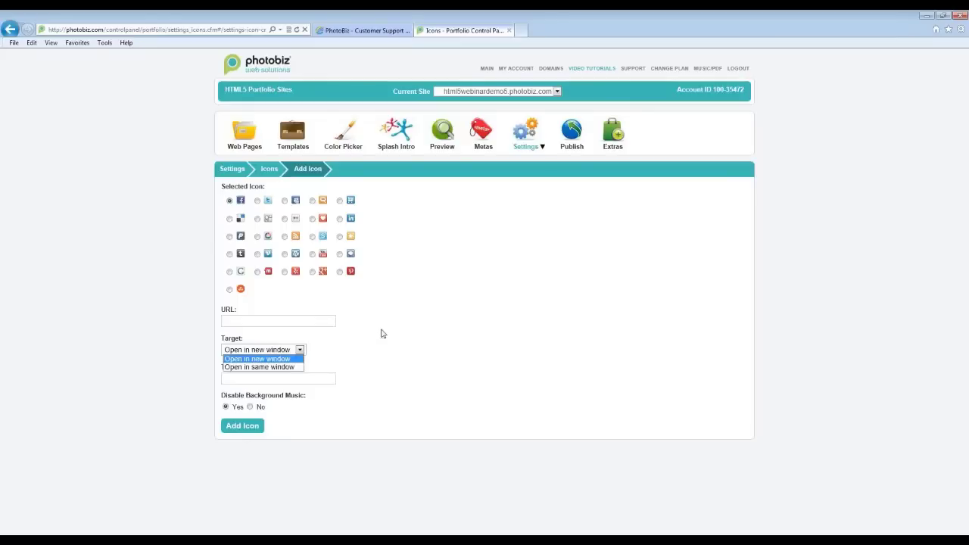
click(272, 377)
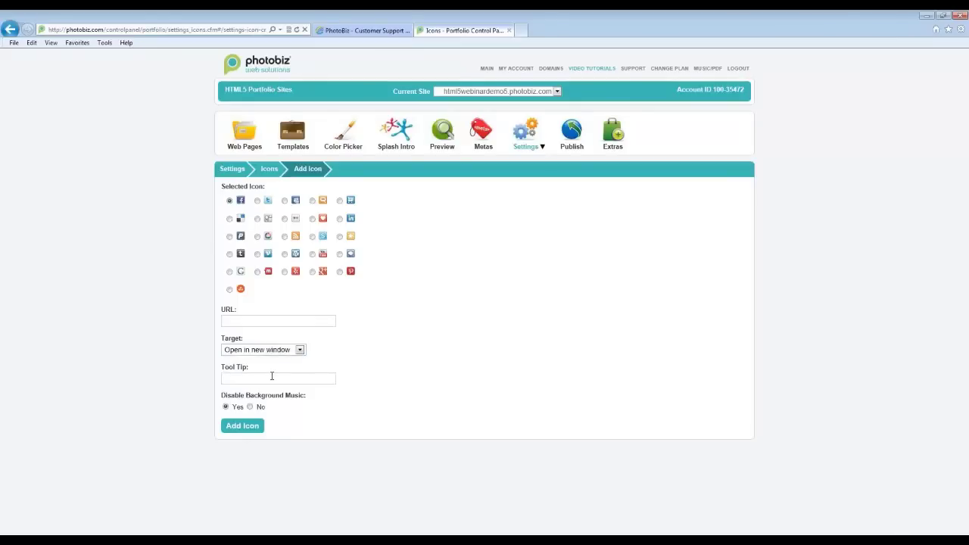
Step: Try "Facebook" as the new icon's tool tip text and clear the field again
click(272, 376)
text(asdf)
key(BackSpace)
key(BackSpace)
key(BackSpace)
key(BackSpace)
text(Facebook)
key(ctrl+a)
key(BackSpace)
Step: Examine the icon color settings and the site analytics fields for the Google Analytics ID and Webmaster Tools verification code
mouse_move(526, 136)
click(572, 325)
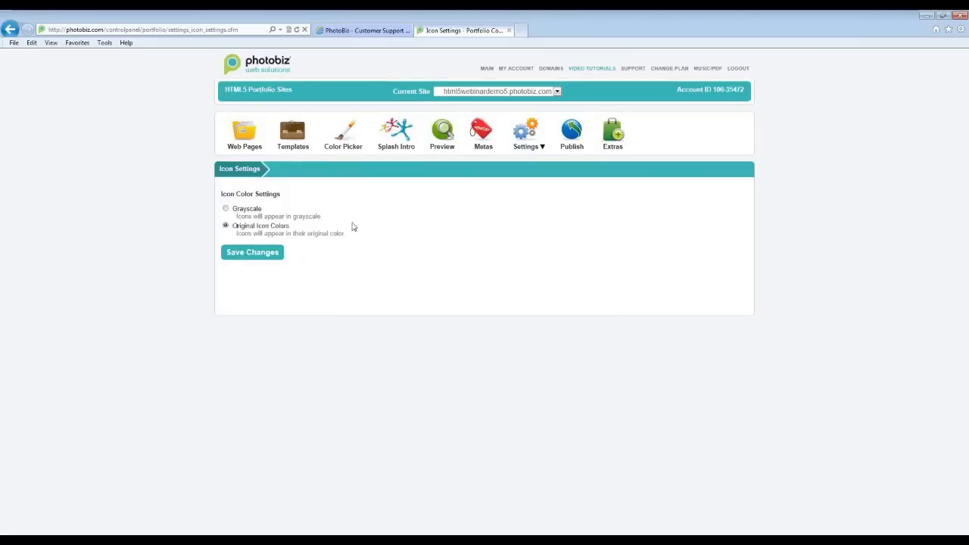
click(528, 141)
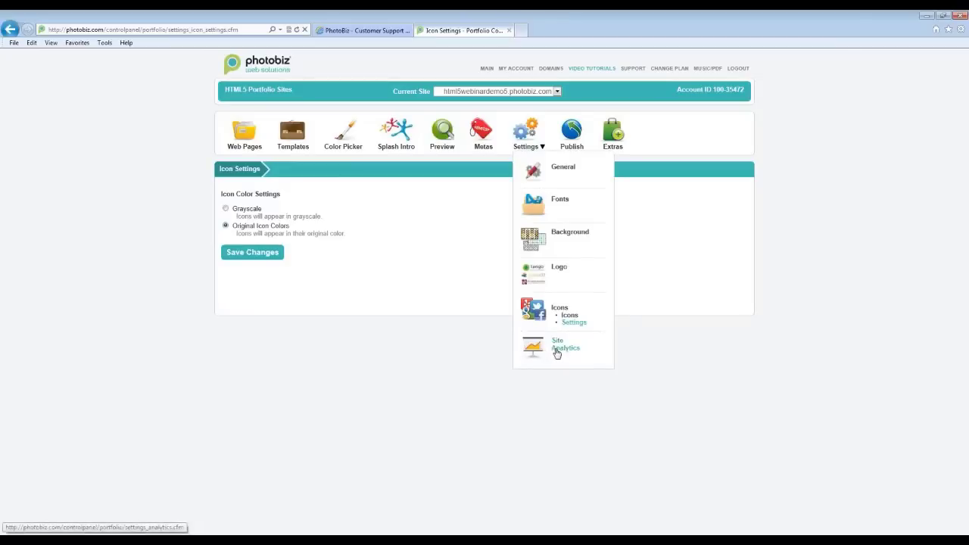
click(557, 350)
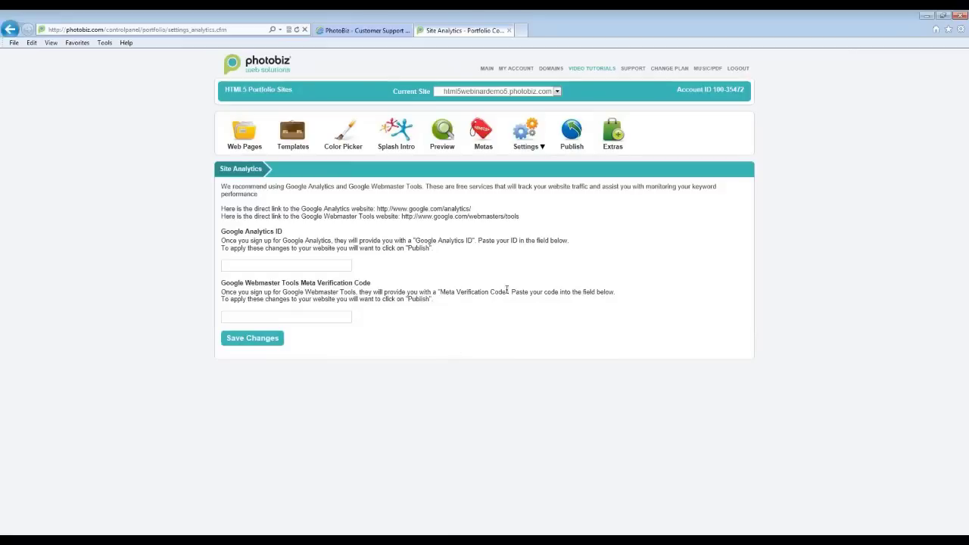
click(271, 267)
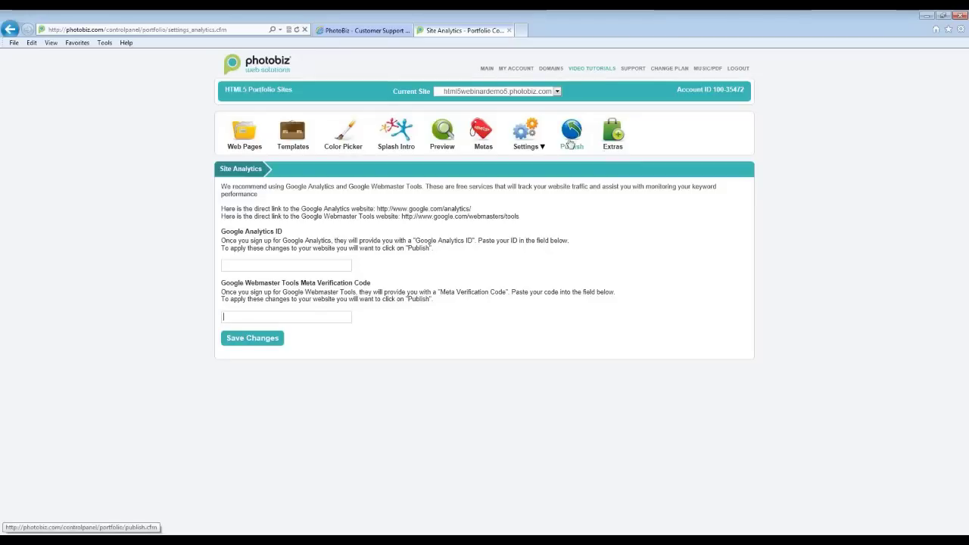
Step: Publish the latest website updates, view the live site and close it
mouse_move(528, 140)
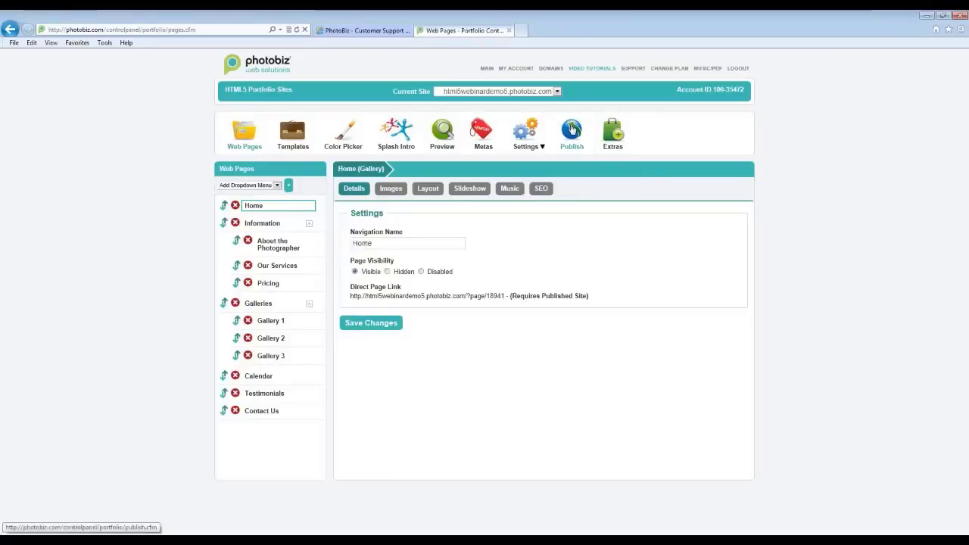
click(571, 130)
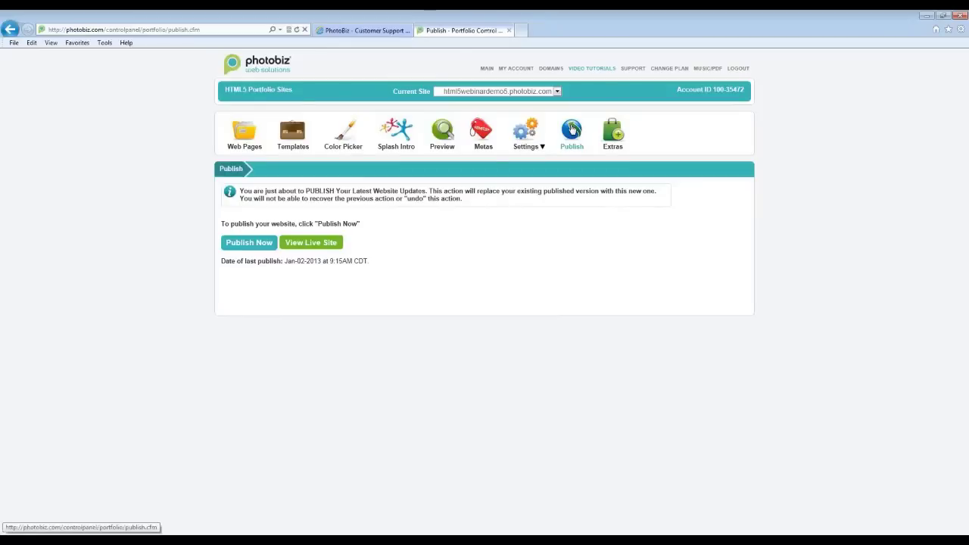
click(231, 244)
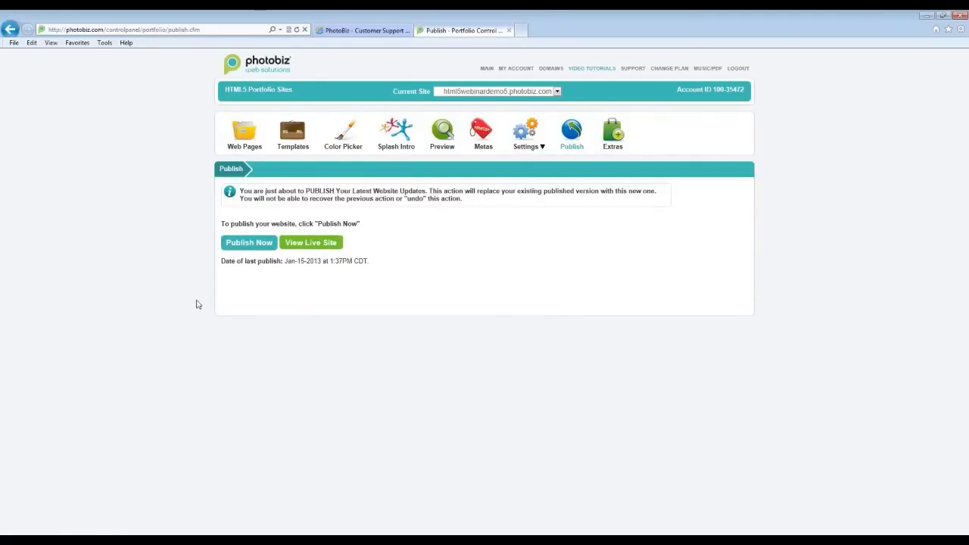
click(336, 245)
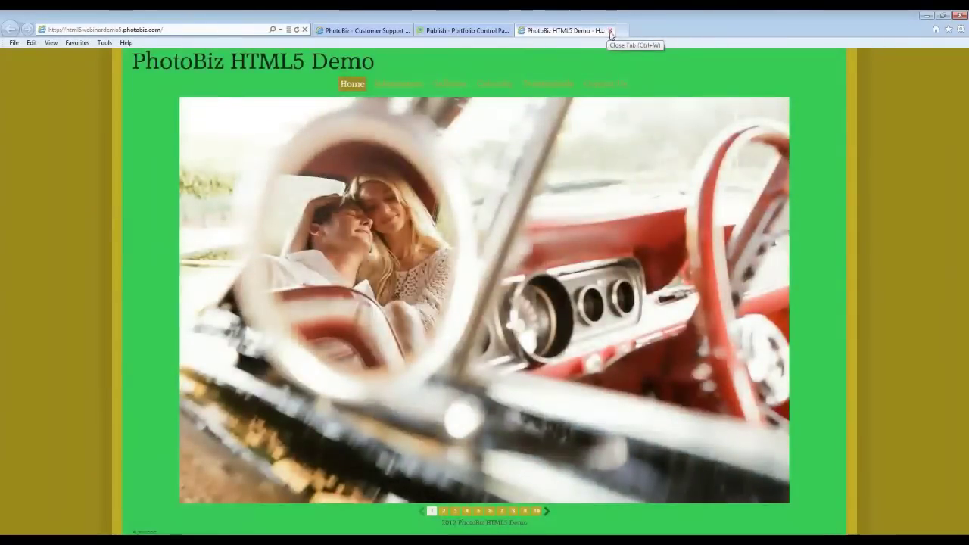
click(611, 31)
Step: View the purchasable extras, and switch the current site to html5webinardemo3.photobiz.com and back to html5webinardemo5.photobiz.com
click(613, 132)
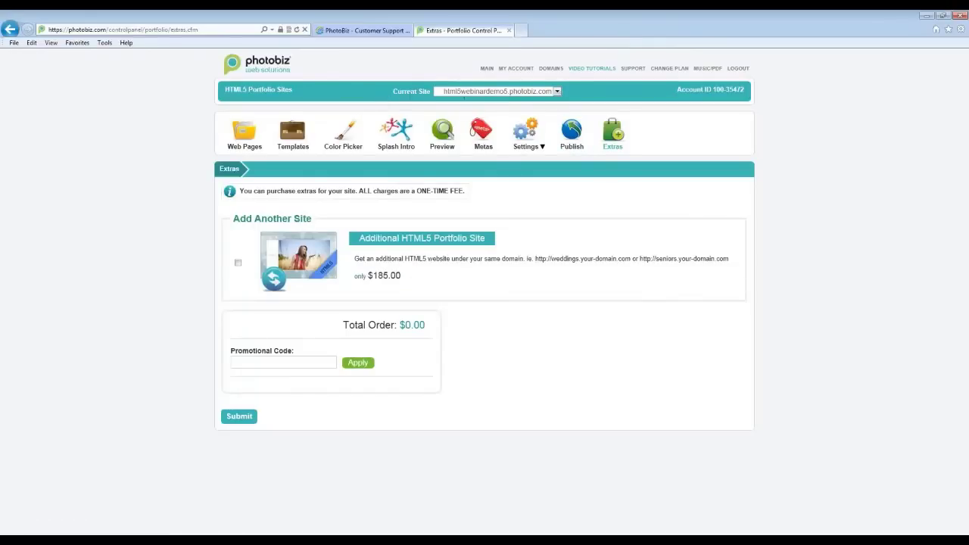
click(555, 93)
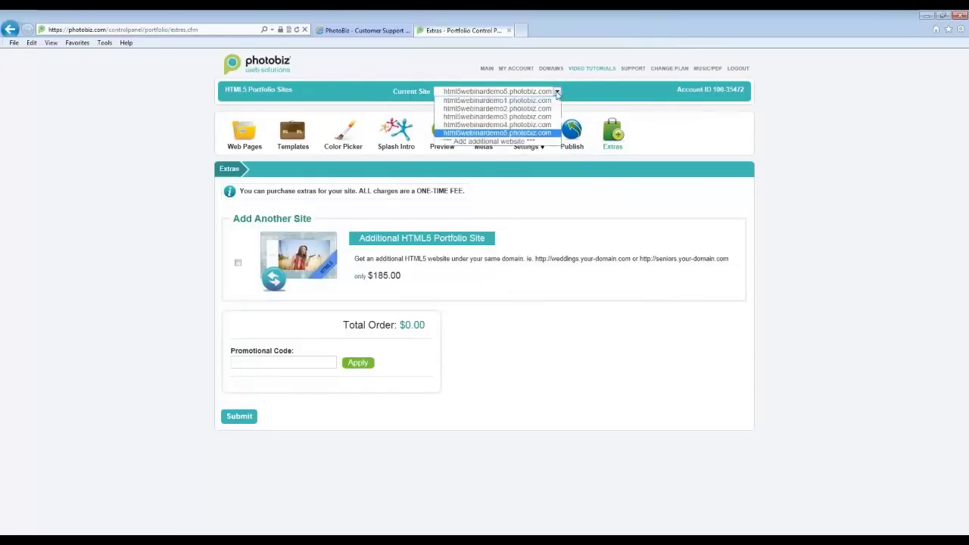
click(517, 116)
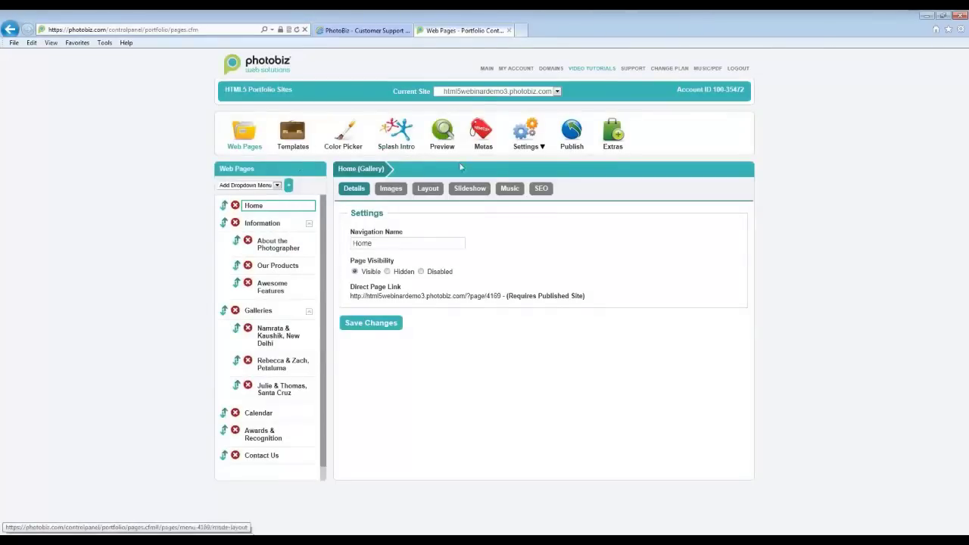
click(555, 91)
click(500, 116)
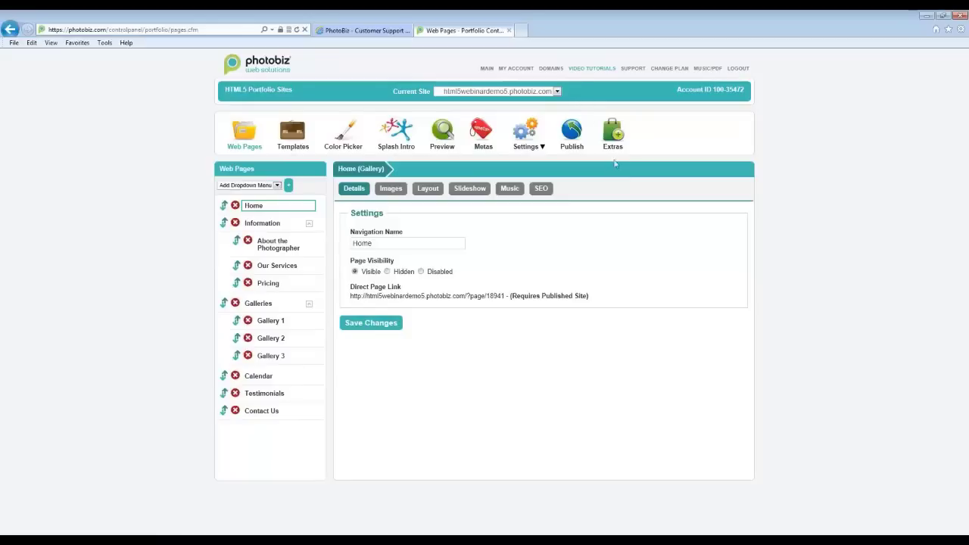
Step: View the account's domain setup page and return to the HTML5 portfolio product
click(544, 69)
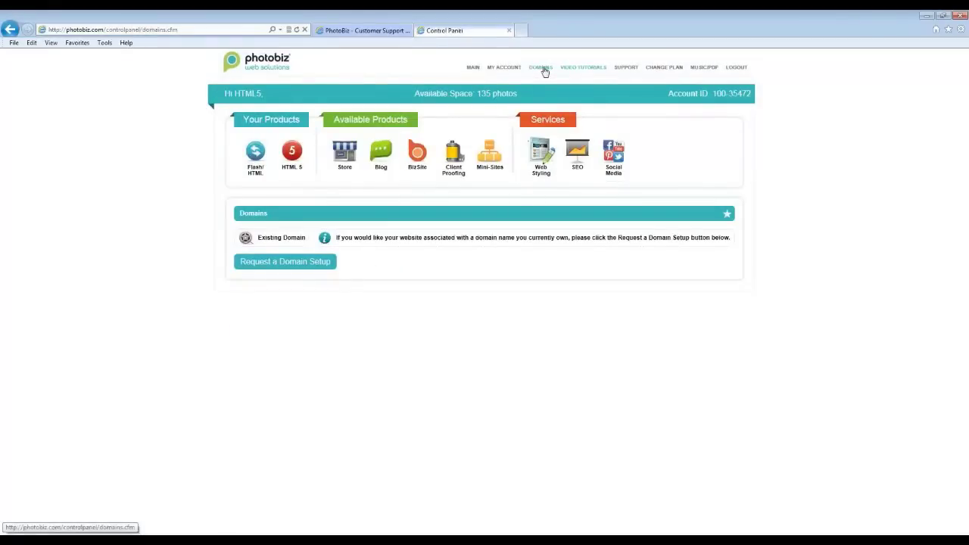
click(297, 156)
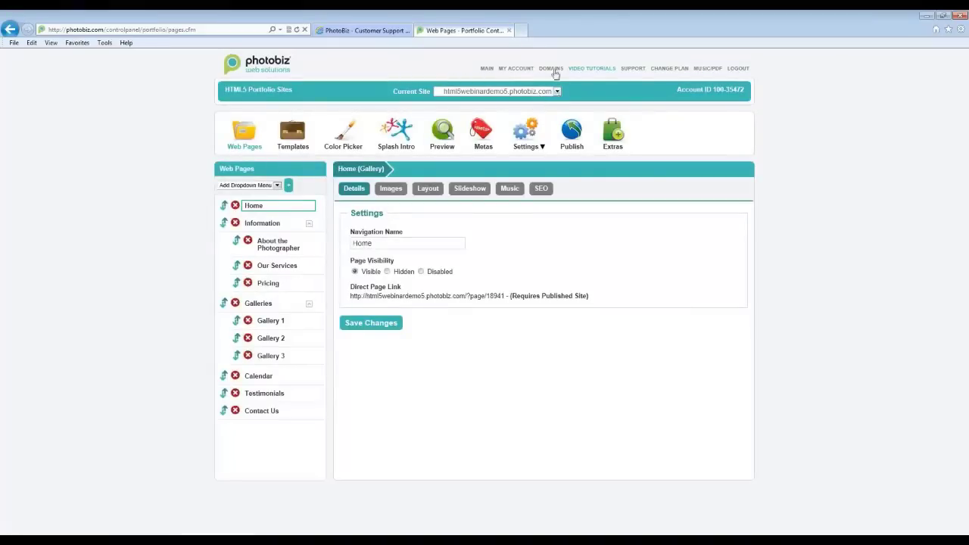
click(551, 68)
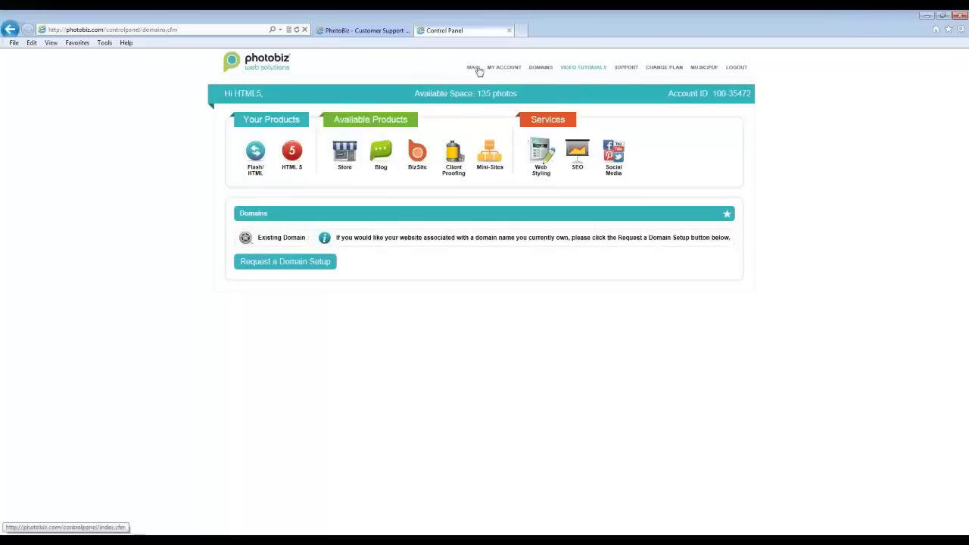
click(288, 157)
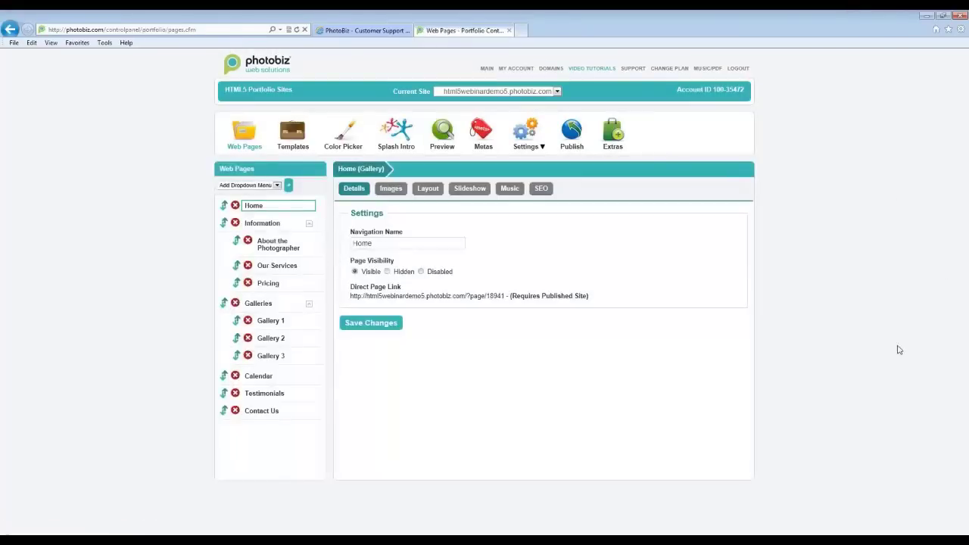